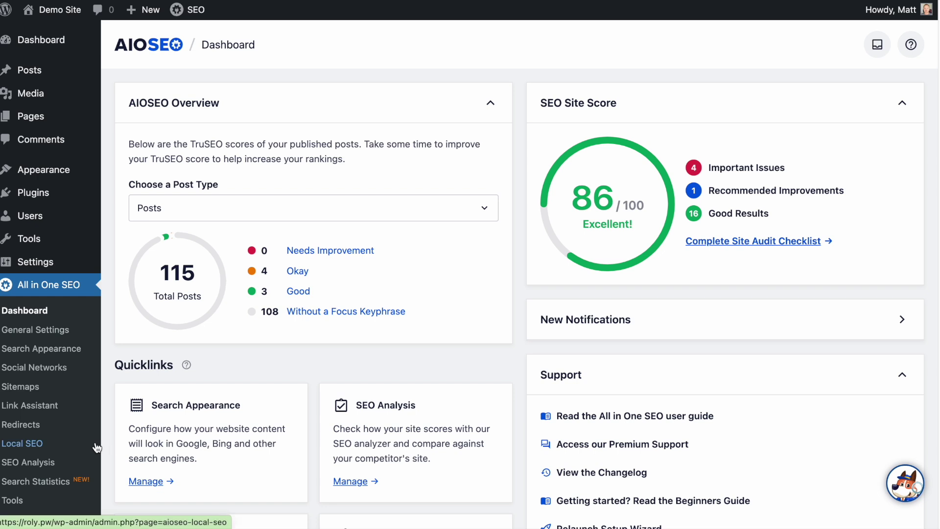
Step: Open the All in One SEO Sitemaps settings
{"action": "left_click", "coordinate": [30, 390]}
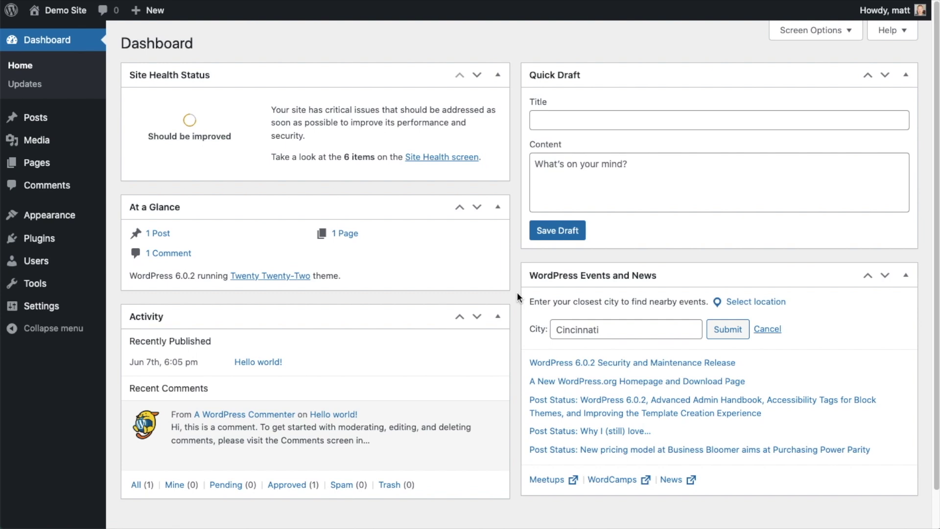
Step: Open the page for adding a plugin and download the AIOSEO Pro plugin from the AIOSEO account's downloads
{"action": "left_click", "coordinate": [59, 240]}
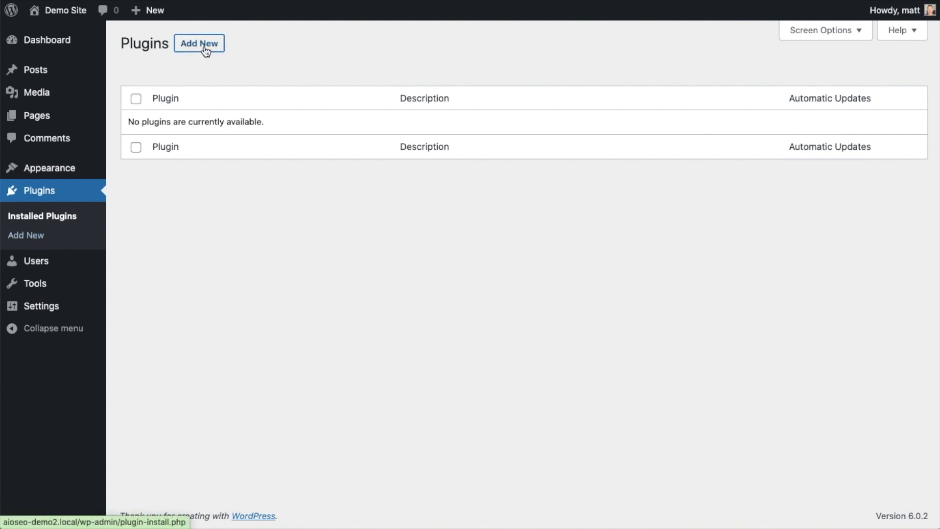
{"action": "left_click", "coordinate": [206, 52]}
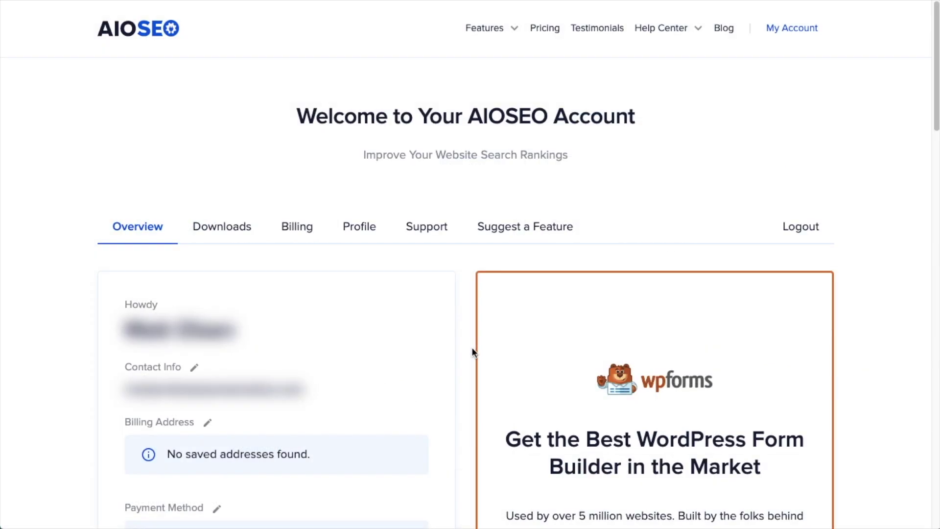
{"action": "left_click", "coordinate": [236, 230]}
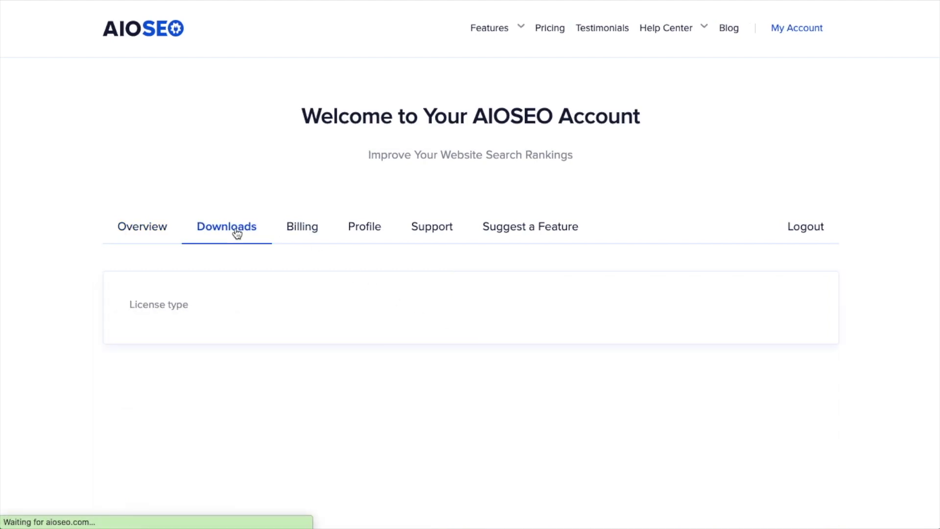
{"action": "left_click", "coordinate": [717, 316]}
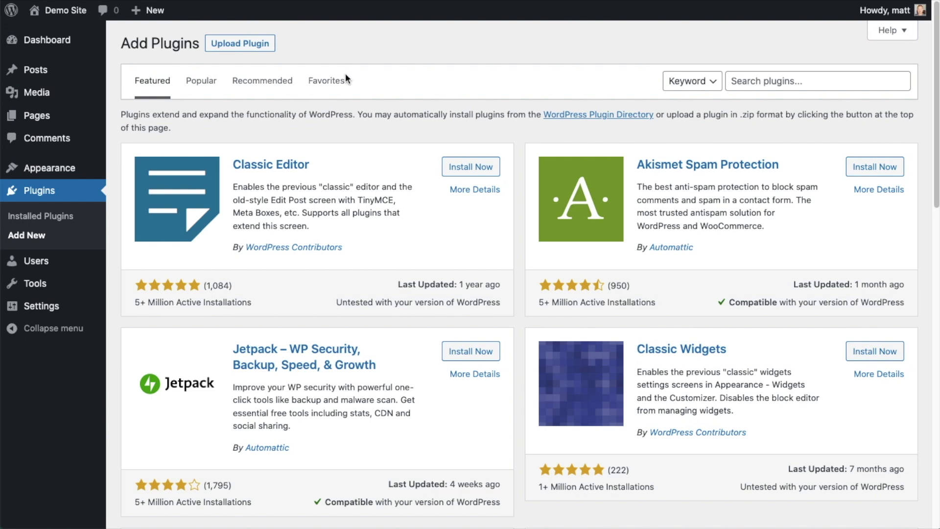
Step: Install and activate the plugin from aioseo-pro-v4.2.4.2.zip, leaving the setup wizard for the dashboard
{"action": "left_click", "coordinate": [251, 43]}
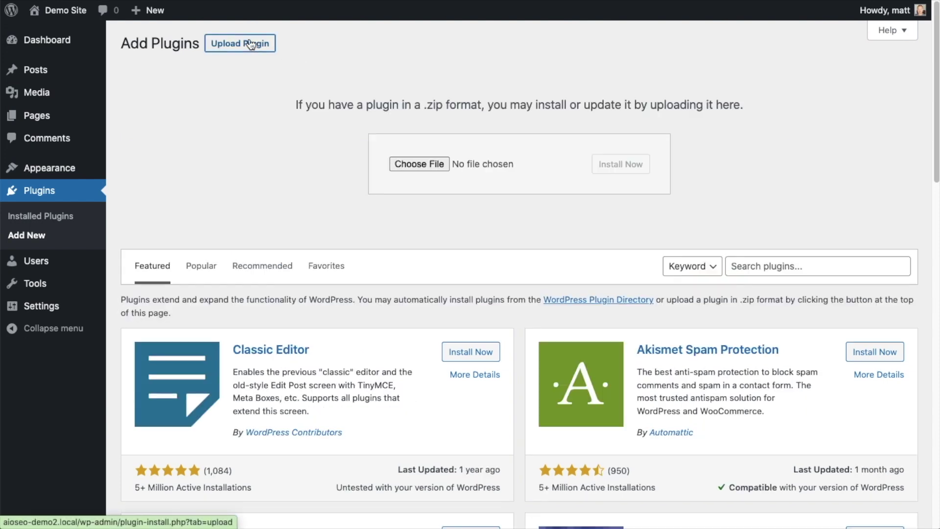
{"action": "left_click", "coordinate": [420, 167]}
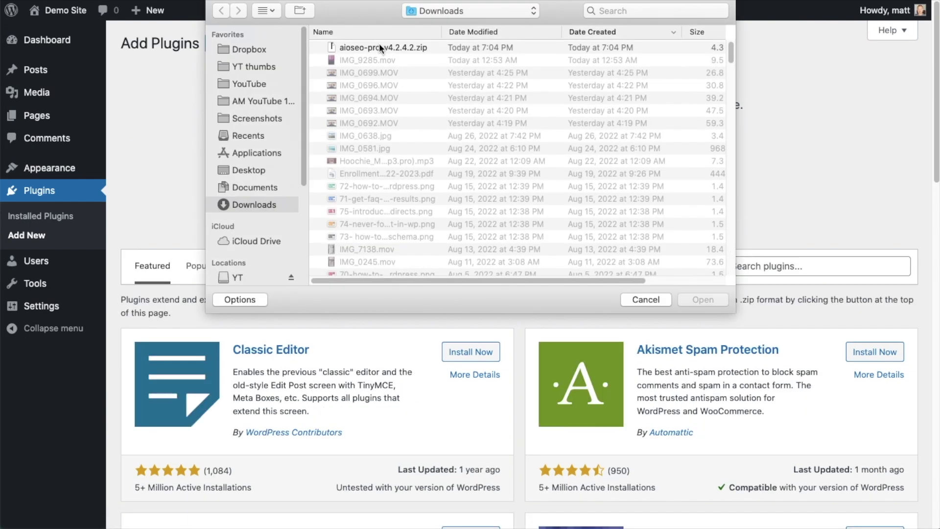
{"action": "double_click", "coordinate": [377, 45]}
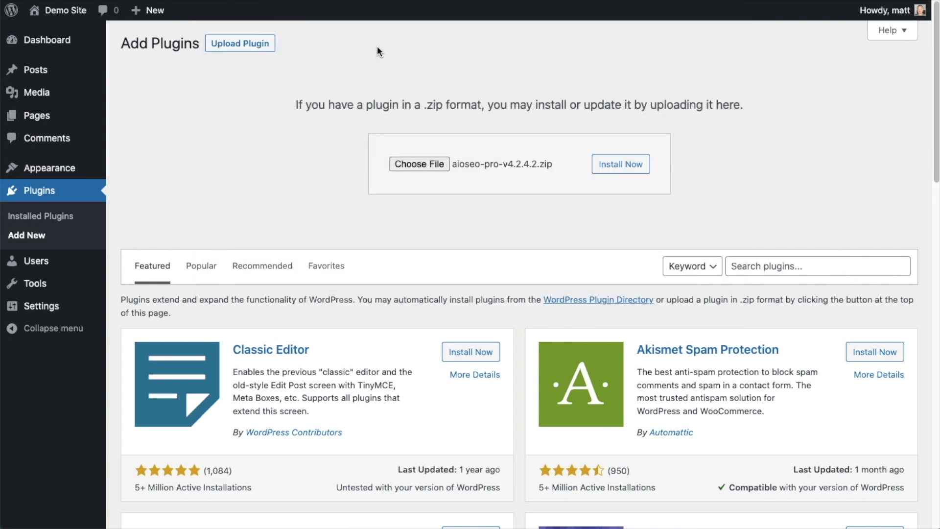
{"action": "left_click", "coordinate": [608, 171]}
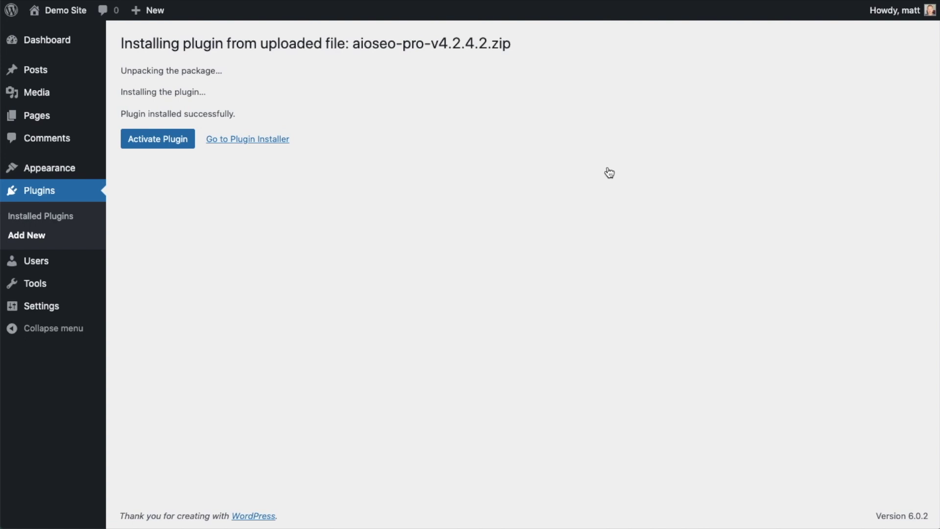
{"action": "left_click", "coordinate": [152, 140]}
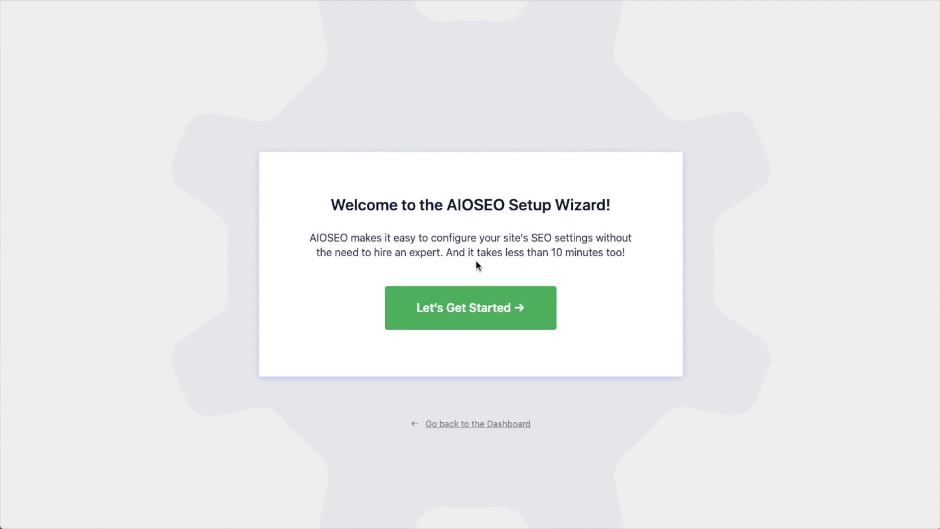
{"action": "left_click", "coordinate": [475, 428]}
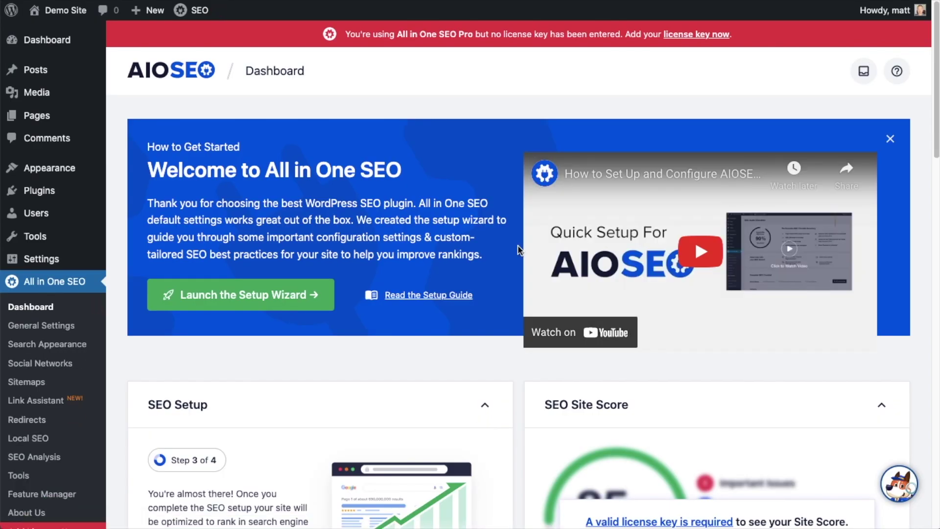
Step: Copy the AIOSEO Pro license key from the account page, connect it in the plugin's General Settings and save
{"action": "scroll", "coordinate": [518, 251], "scroll_direction": "down", "scroll_amount": 4}
{"action": "scroll", "coordinate": [519, 247], "scroll_direction": "down", "scroll_amount": 3}
{"action": "left_click", "coordinate": [648, 195]}
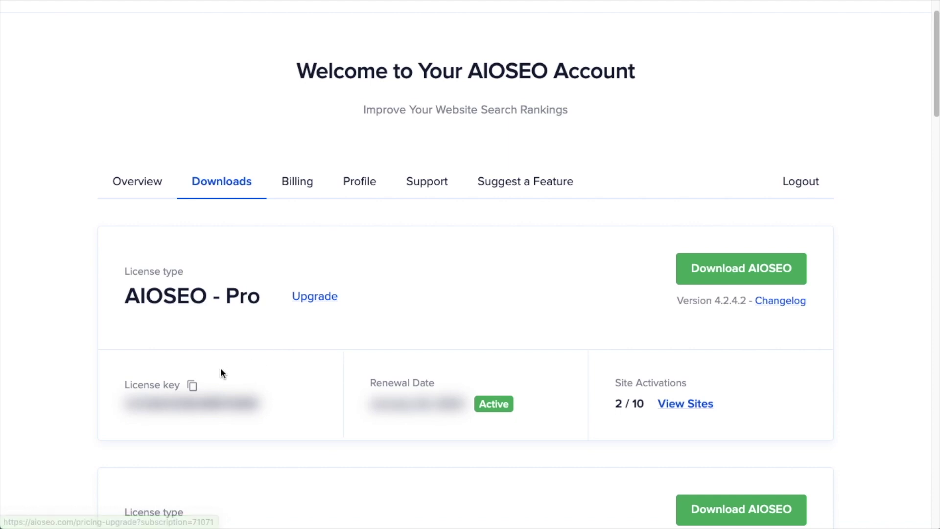
{"action": "left_click", "coordinate": [193, 387]}
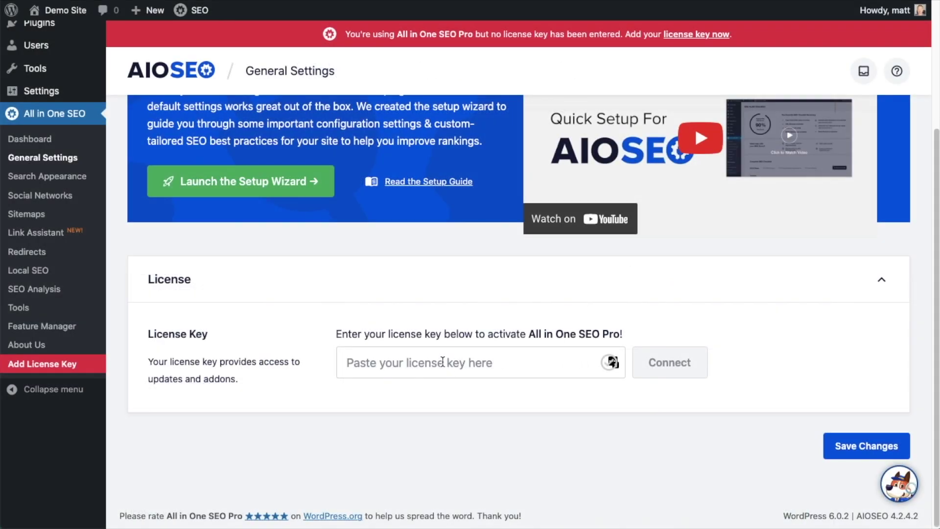
{"action": "left_click", "coordinate": [425, 362]}
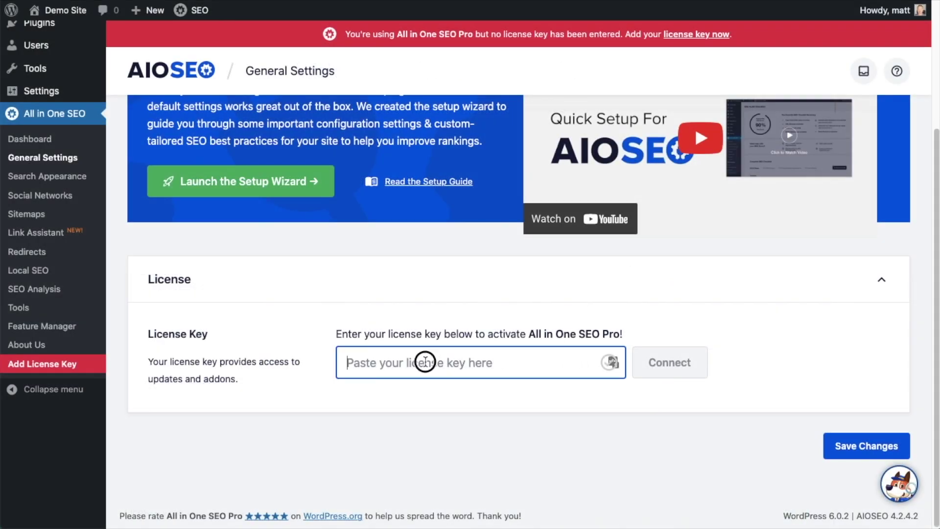
{"action": "key", "text": "ctrl+v"}
{"action": "left_click", "coordinate": [672, 362]}
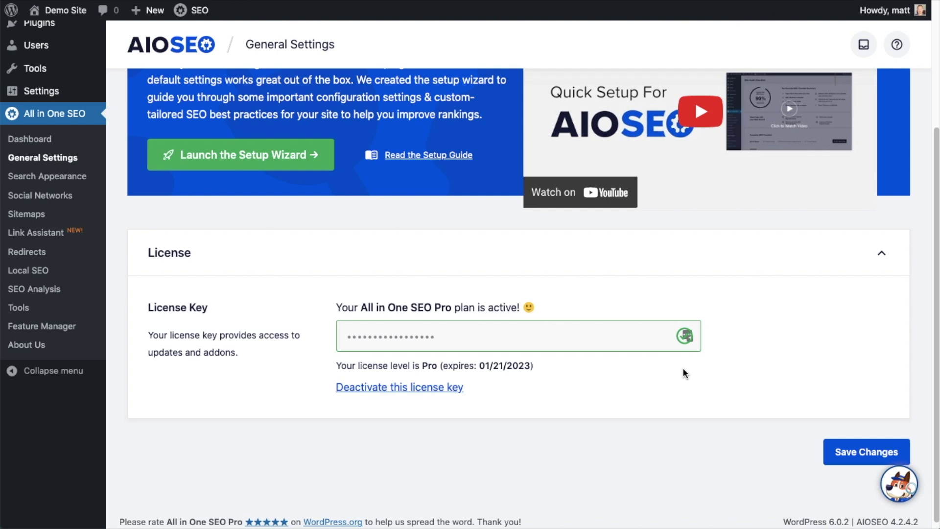
{"action": "left_click", "coordinate": [871, 452]}
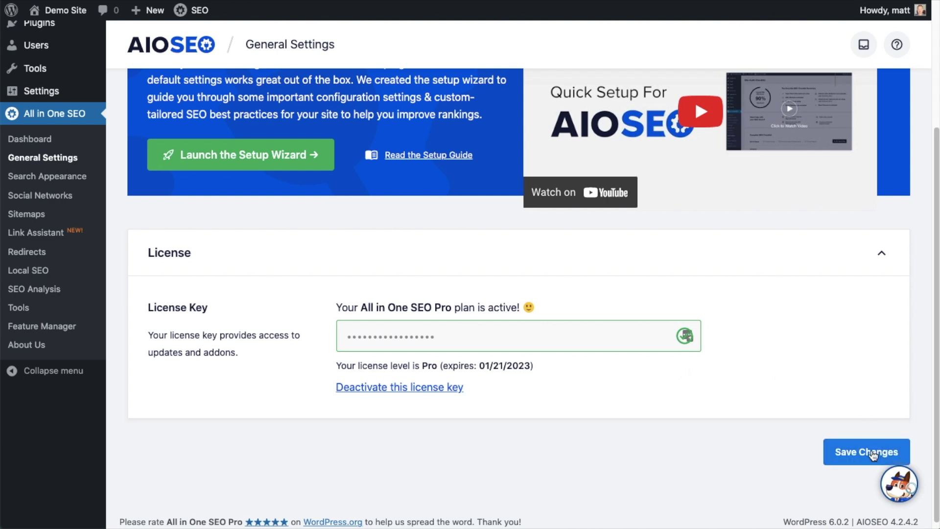
Step: Go back to the WordPress dashboard and open the All in One SEO Sitemaps settings
{"action": "scroll", "coordinate": [735, 394], "scroll_direction": "up", "scroll_amount": 5}
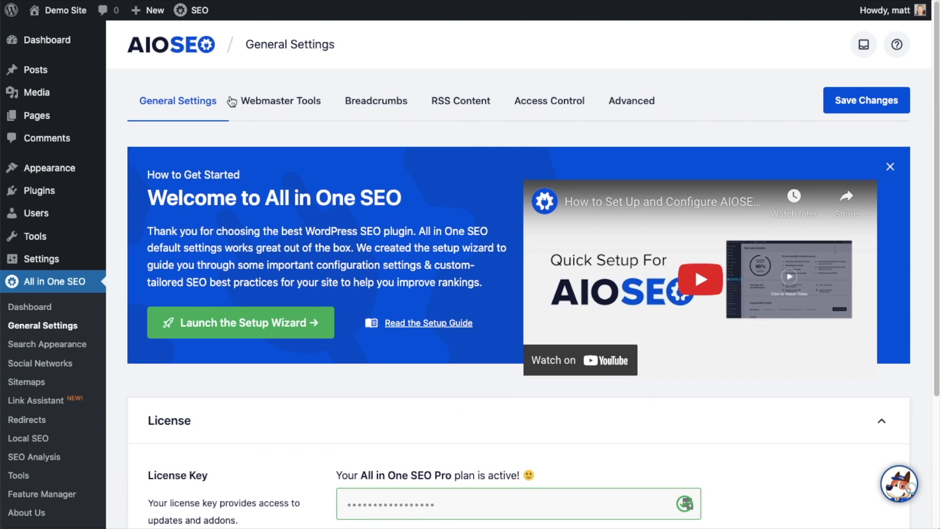
{"action": "left_click", "coordinate": [53, 47]}
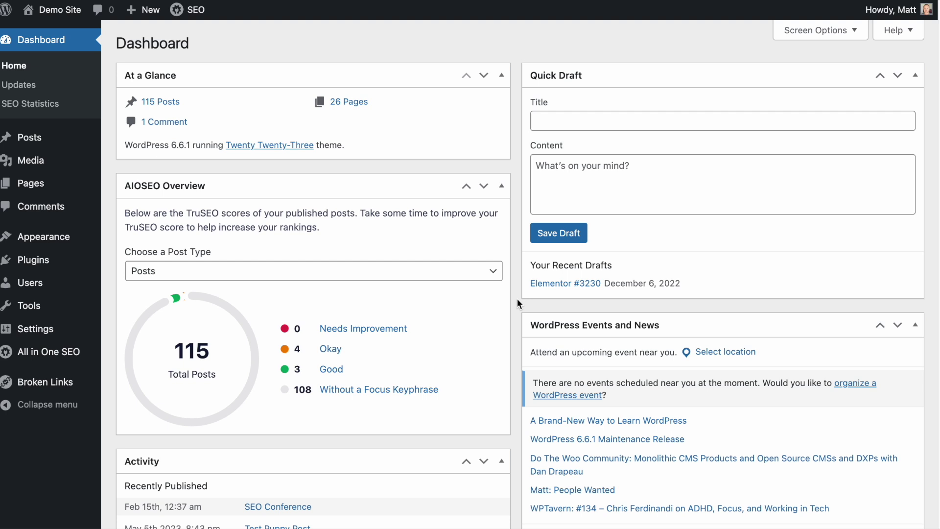
{"action": "mouse_move", "coordinate": [48, 353]}
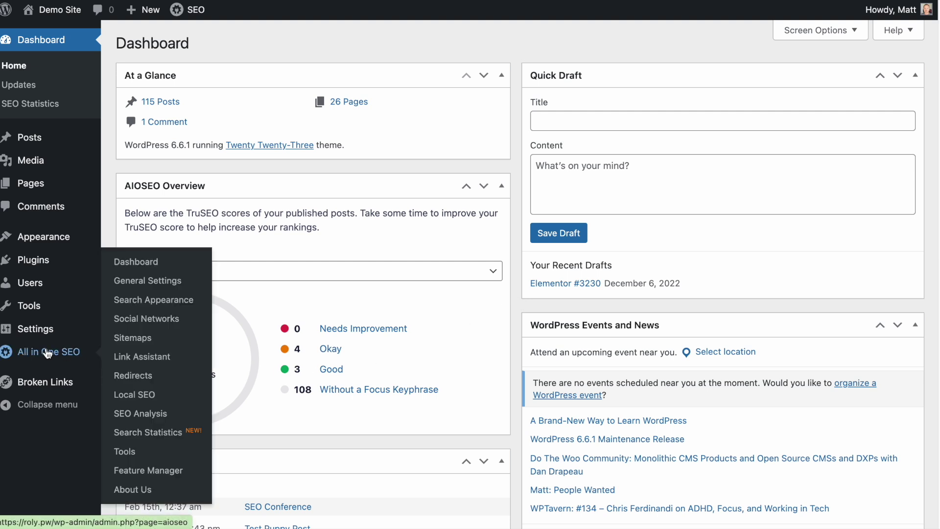
{"action": "left_click", "coordinate": [125, 343]}
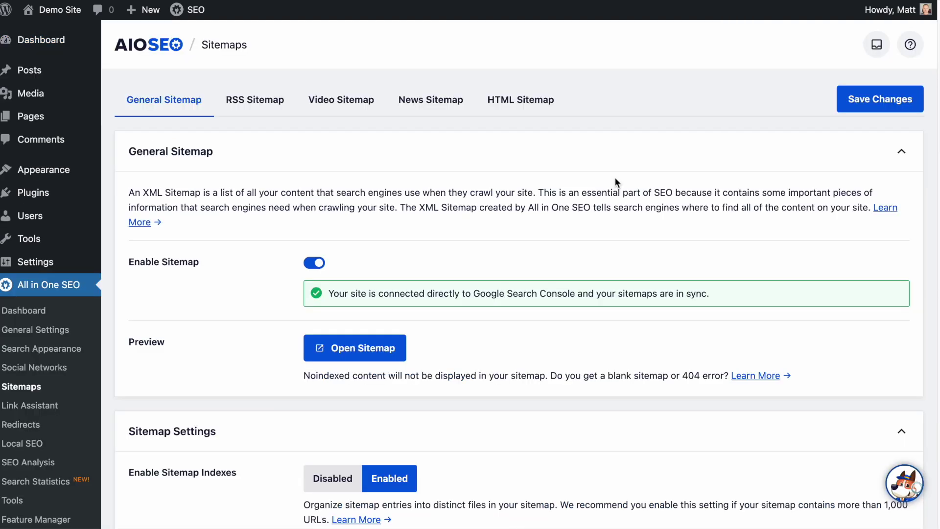
Step: Check the Google Search Console notice under Enable Sitemap and start connecting the site to Search Console
{"action": "left_click_drag", "start_coordinate": [328, 293], "coordinate": [479, 290]}
{"action": "left_click", "coordinate": [683, 288]}
{"action": "left_click_drag", "start_coordinate": [684, 288], "coordinate": [696, 293]}
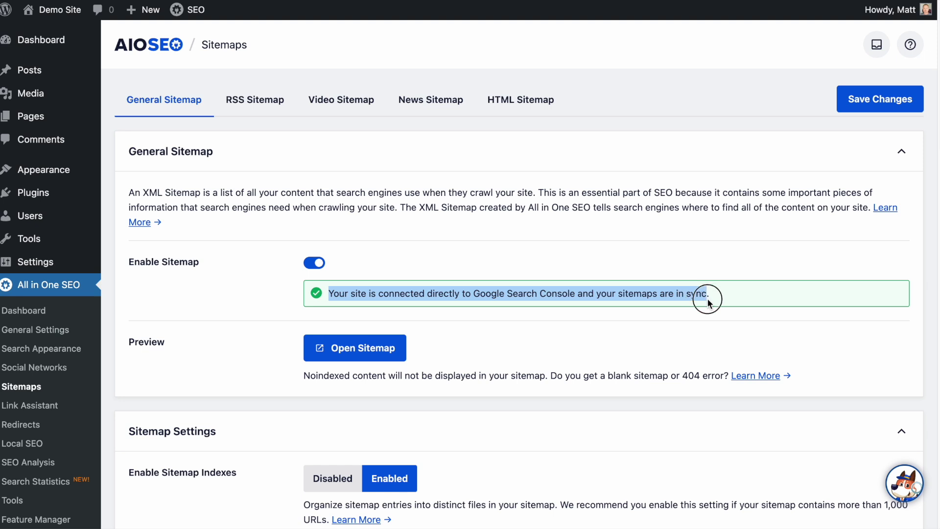
{"action": "left_click", "coordinate": [695, 293]}
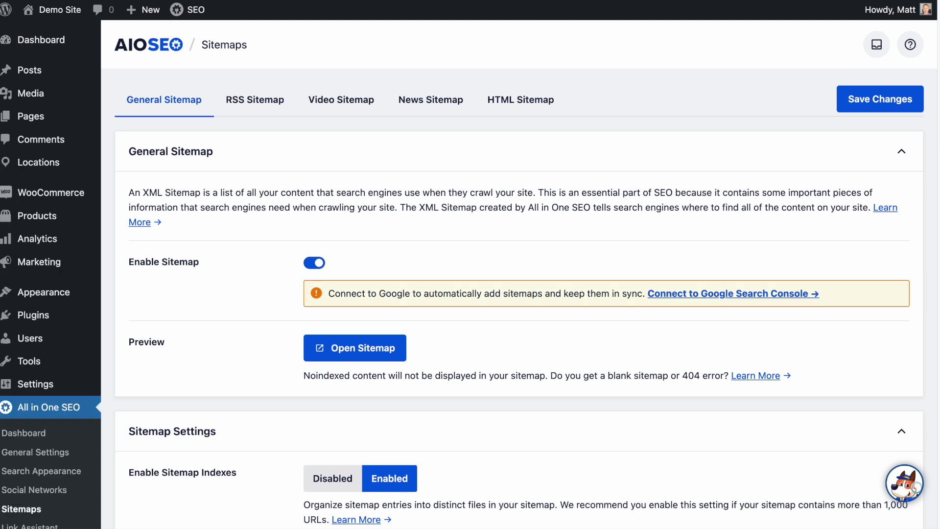
{"action": "left_click", "coordinate": [703, 294]}
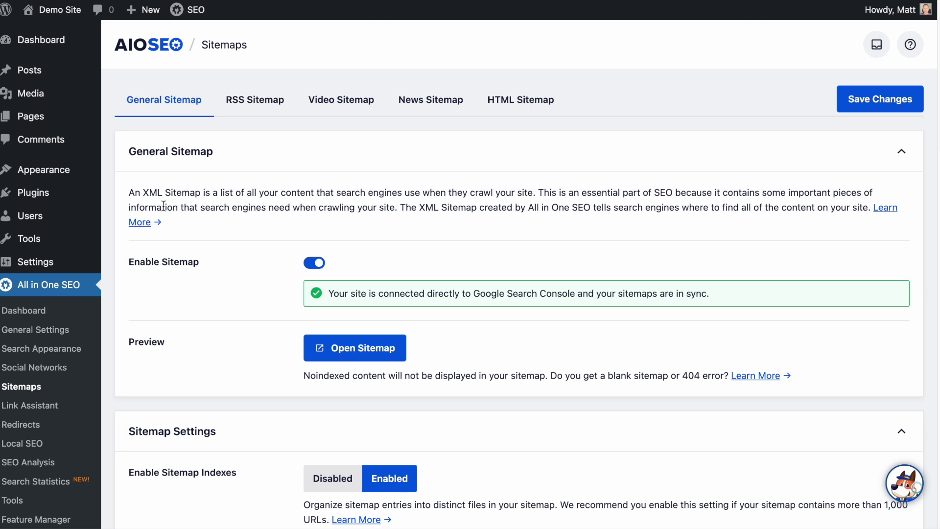
Step: Review the XML sitemap description and the settings for the RSS, Video, News and HTML sitemaps
{"action": "left_click_drag", "start_coordinate": [142, 192], "coordinate": [201, 193]}
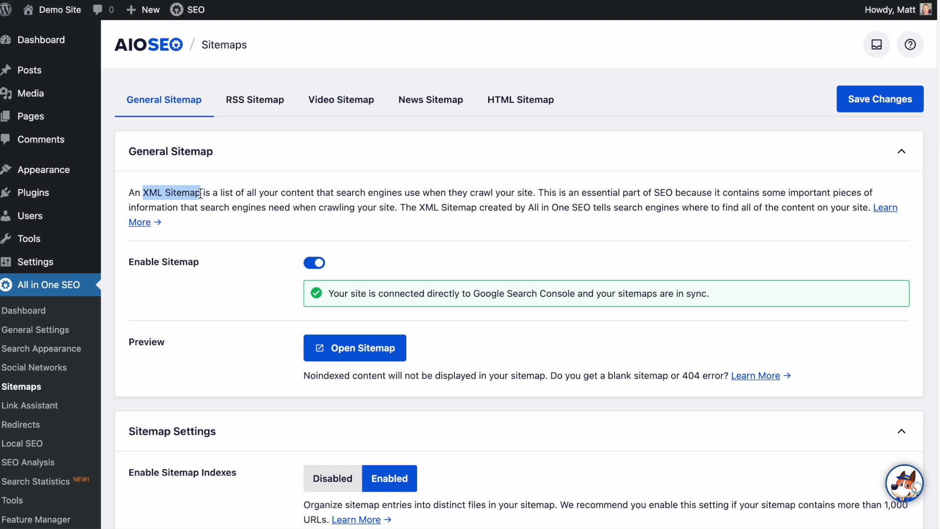
{"action": "left_click", "coordinate": [266, 103]}
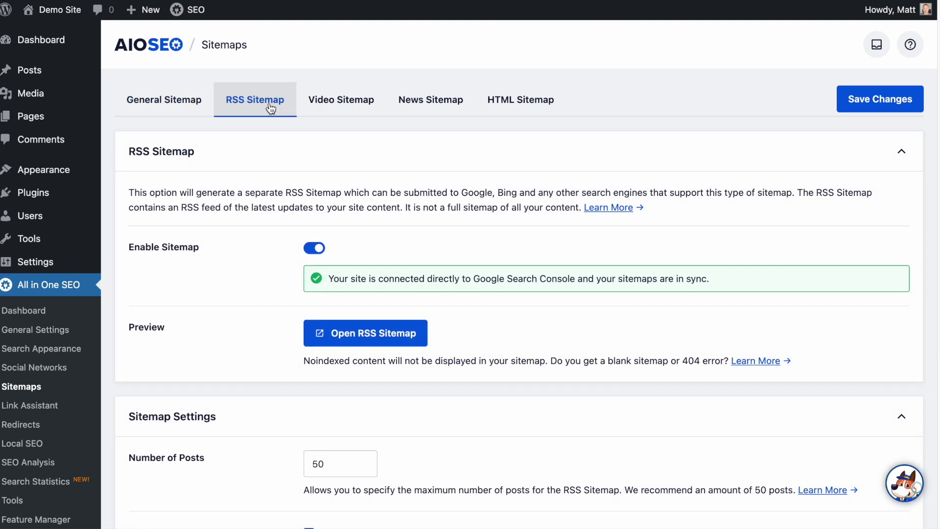
{"action": "left_click", "coordinate": [361, 110]}
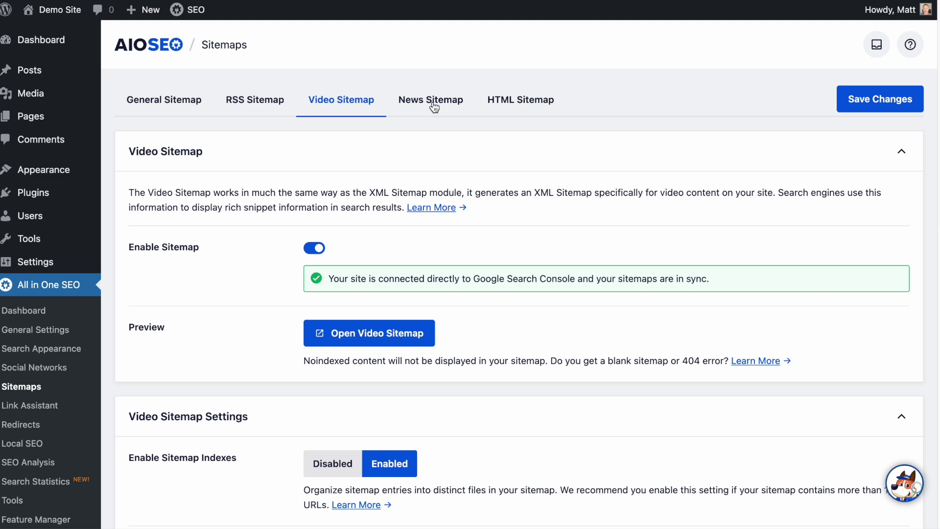
{"action": "left_click", "coordinate": [432, 103]}
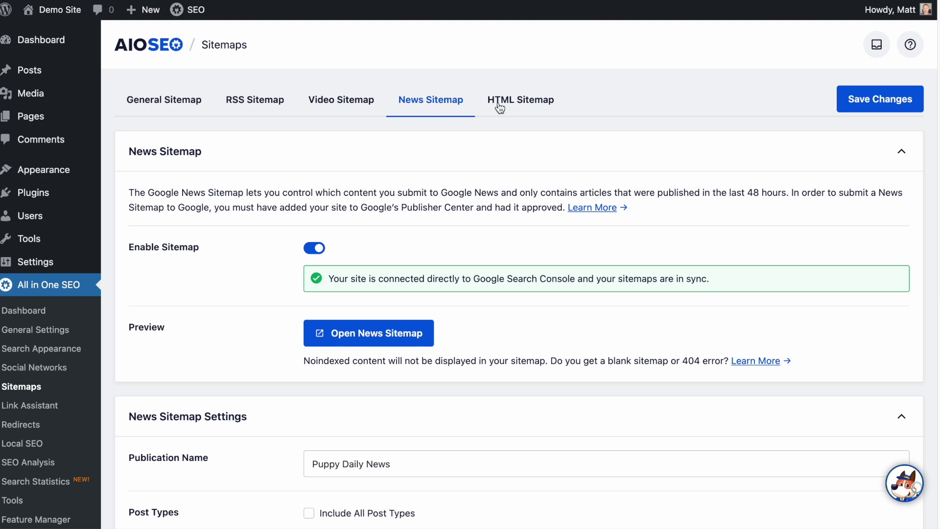
{"action": "left_click", "coordinate": [521, 104]}
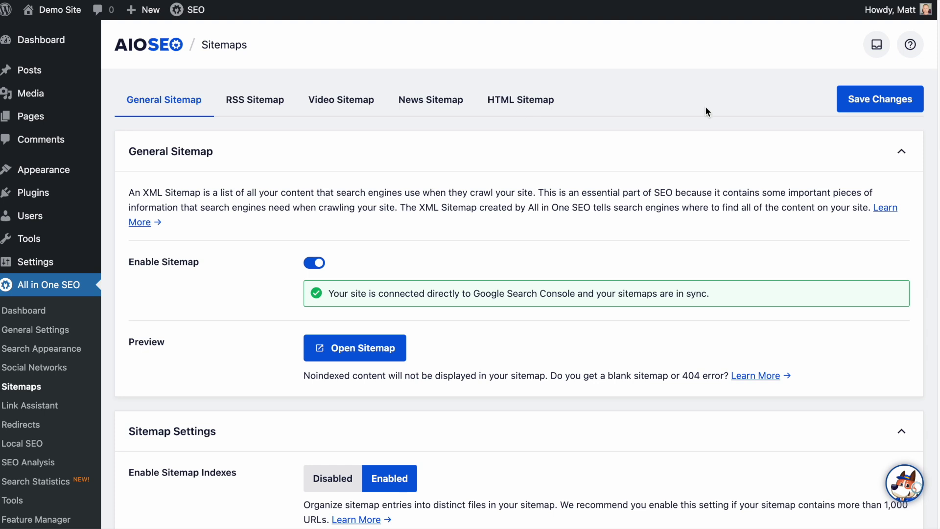
Step: Turn the general sitemap off and back on
{"action": "left_click", "coordinate": [314, 263]}
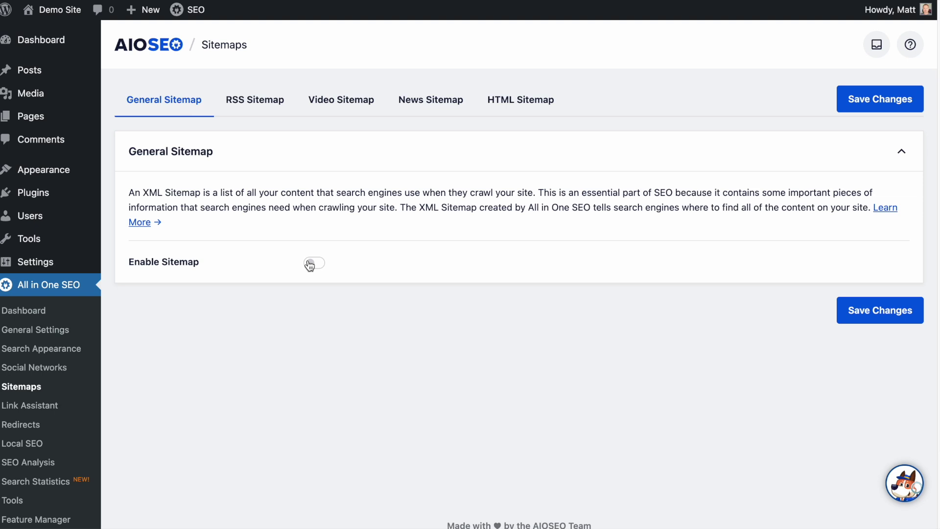
{"action": "left_click", "coordinate": [309, 265]}
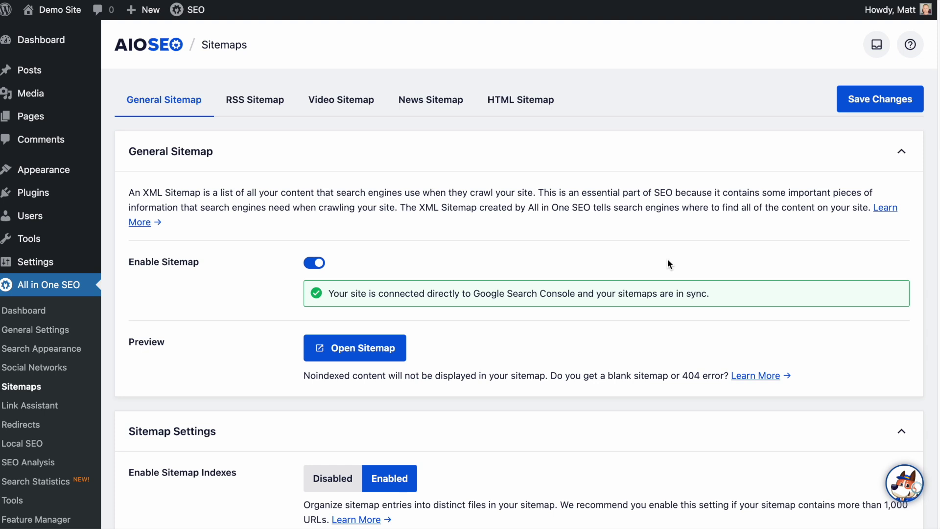
Step: Preview the general sitemap and examine the post URLs listed in post-sitemap.xml
{"action": "scroll", "coordinate": [540, 243], "scroll_direction": "down", "scroll_amount": 2}
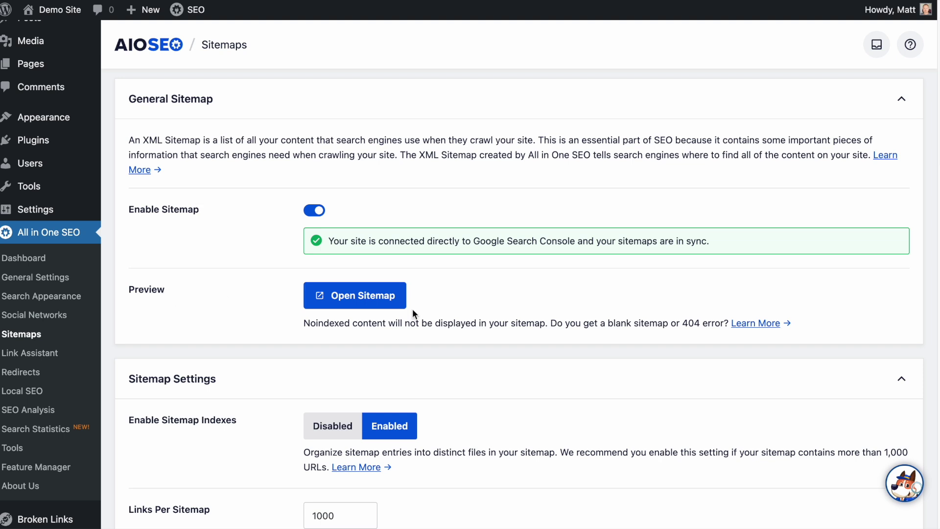
{"action": "left_click", "coordinate": [391, 295]}
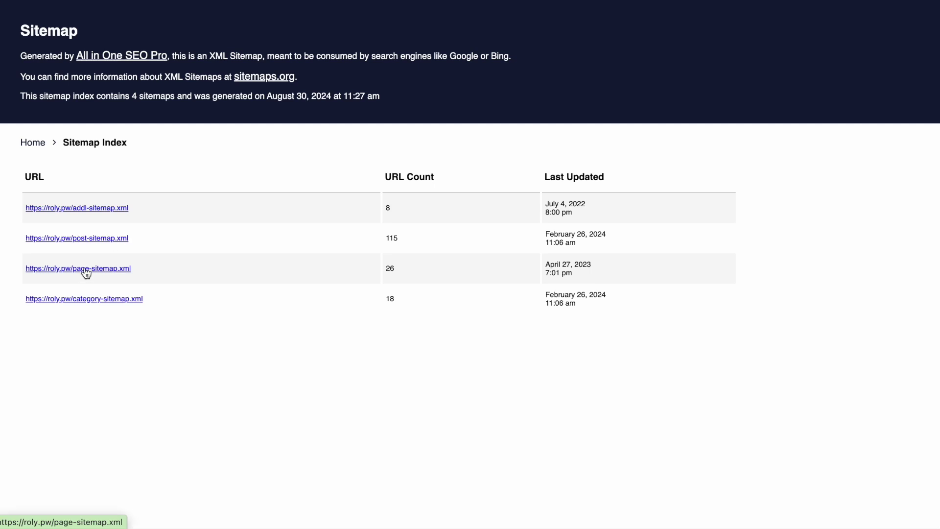
{"action": "left_click", "coordinate": [96, 242]}
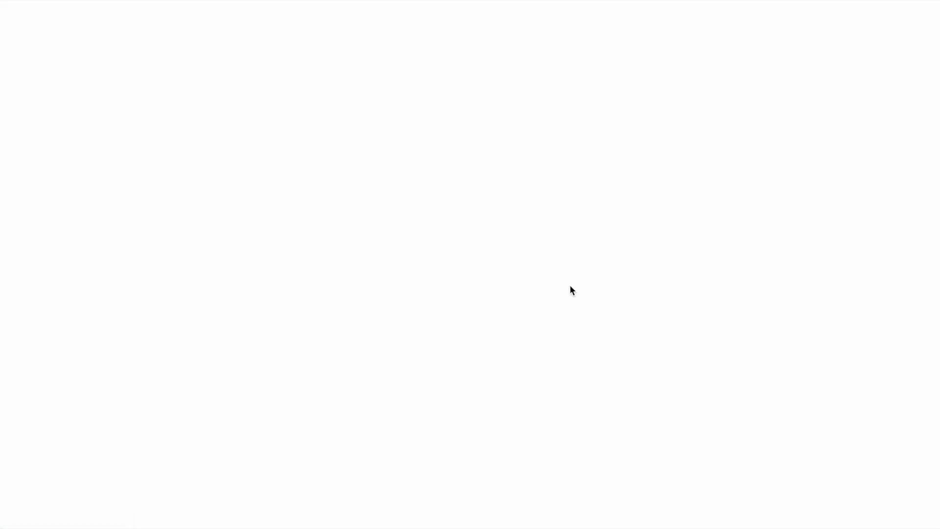
{"action": "scroll", "coordinate": [444, 293], "scroll_direction": "down", "scroll_amount": 15}
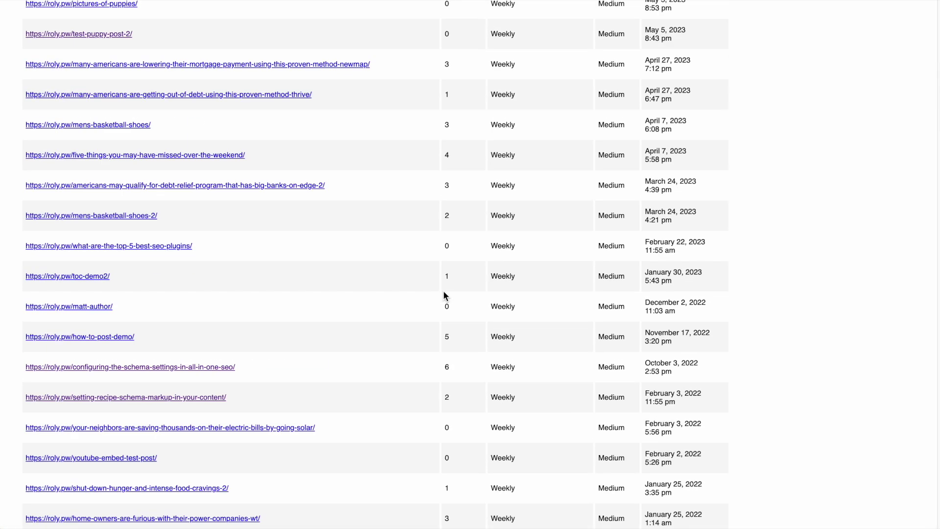
{"action": "scroll", "coordinate": [445, 294], "scroll_direction": "down", "scroll_amount": 8}
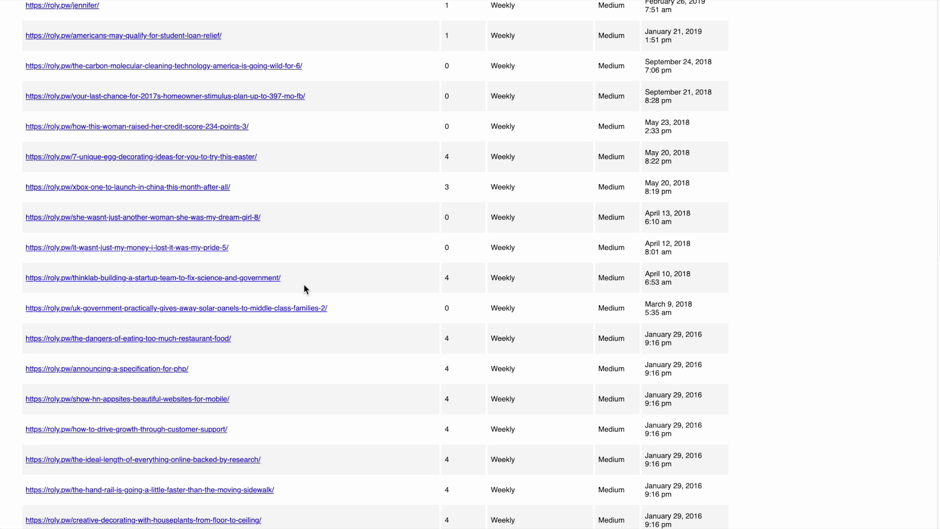
Step: Finish viewing the post sitemap, return to the General Sitemap settings, and open the sitemap preview again
{"action": "scroll", "coordinate": [318, 304], "scroll_direction": "up", "scroll_amount": 15}
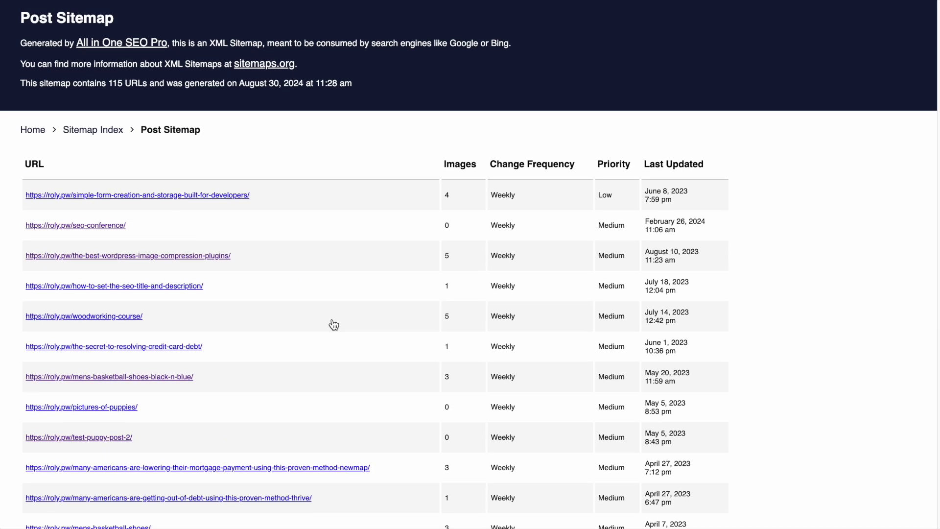
{"action": "scroll", "coordinate": [332, 323], "scroll_direction": "up", "scroll_amount": 1}
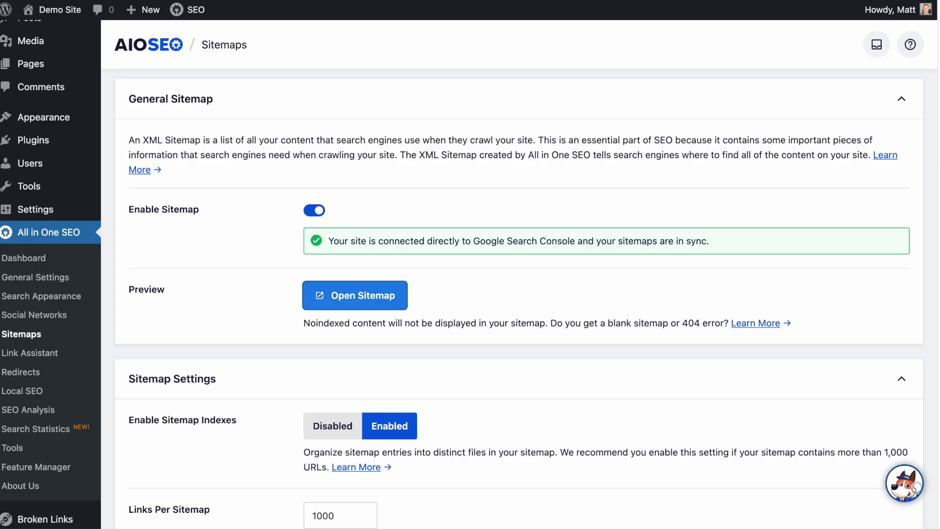
{"action": "scroll", "coordinate": [496, 334], "scroll_direction": "down", "scroll_amount": 5}
{"action": "scroll", "coordinate": [496, 334], "scroll_direction": "down", "scroll_amount": 1}
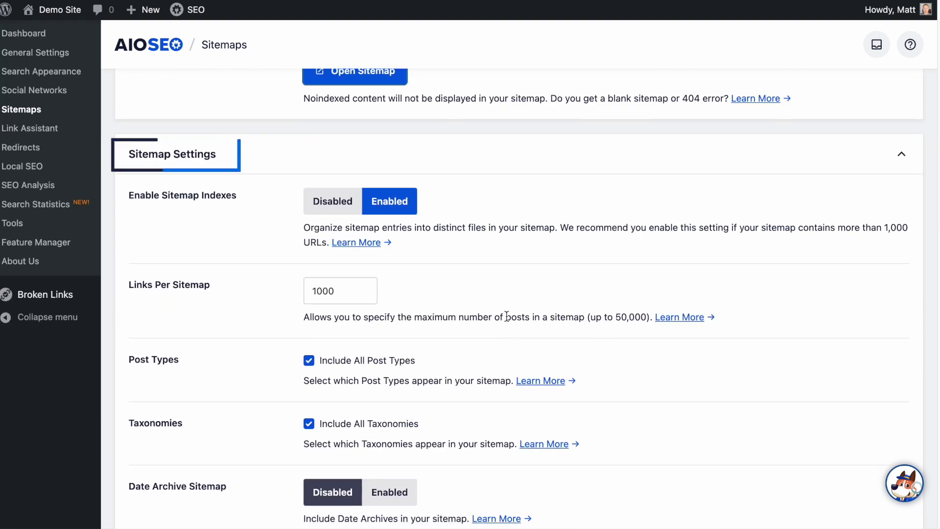
{"action": "scroll", "coordinate": [486, 273], "scroll_direction": "up", "scroll_amount": 4}
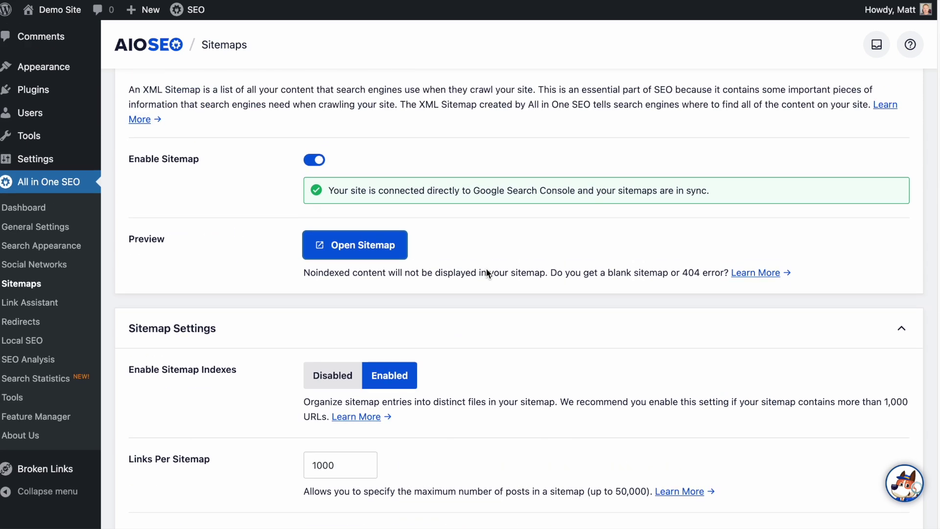
{"action": "left_click", "coordinate": [368, 246]}
Step: Review the Sitemap Settings section, examining the Enable Sitemap Indexes option and the Links Per Sitemap value
{"action": "scroll", "coordinate": [544, 243], "scroll_direction": "down", "scroll_amount": 3}
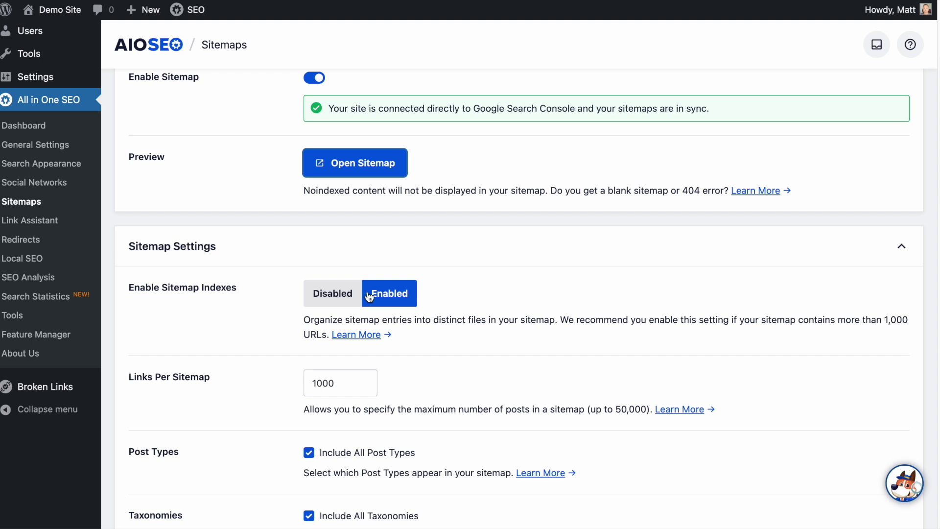
{"action": "scroll", "coordinate": [277, 157], "scroll_direction": "up", "scroll_amount": 3}
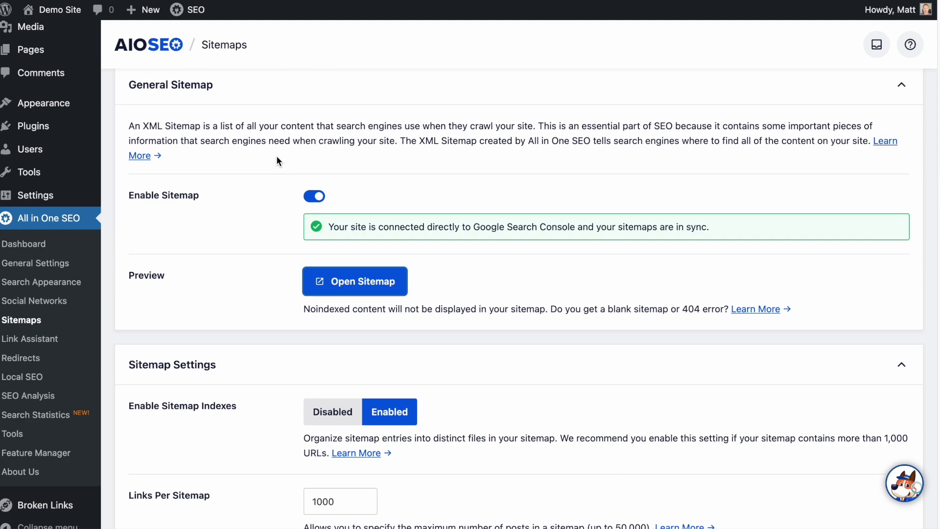
{"action": "scroll", "coordinate": [458, 202], "scroll_direction": "down", "scroll_amount": 3}
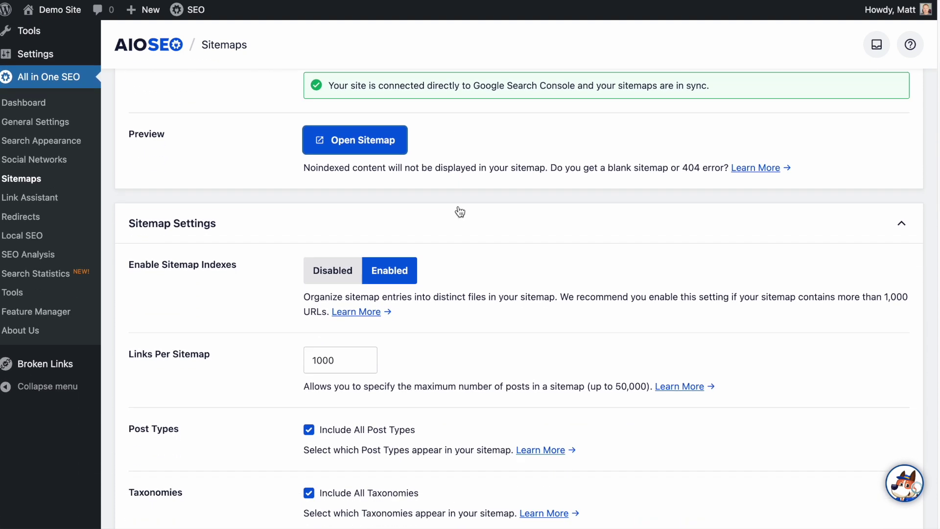
{"action": "scroll", "coordinate": [458, 210], "scroll_direction": "down", "scroll_amount": 2}
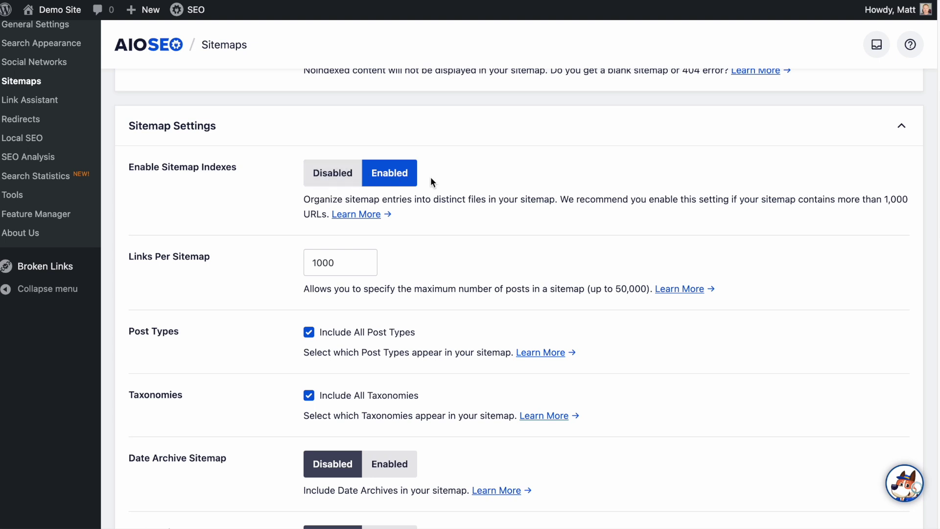
{"action": "scroll", "coordinate": [430, 177], "scroll_direction": "down", "scroll_amount": 1}
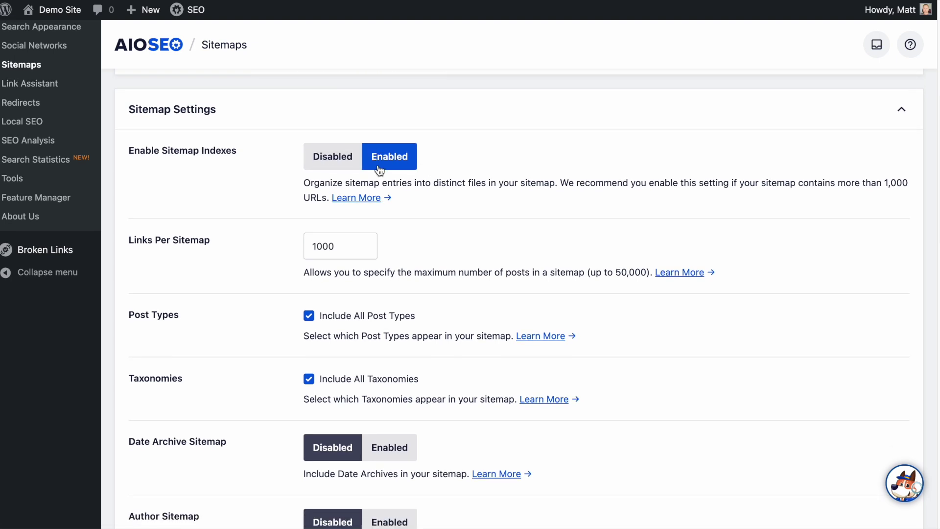
{"action": "scroll", "coordinate": [387, 172], "scroll_direction": "down", "scroll_amount": 3}
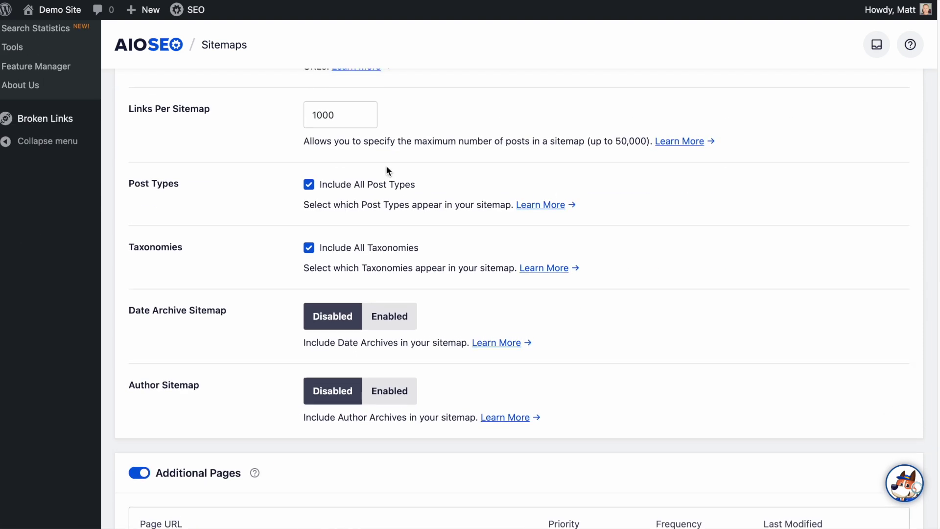
{"action": "scroll", "coordinate": [386, 172], "scroll_direction": "up", "scroll_amount": 3}
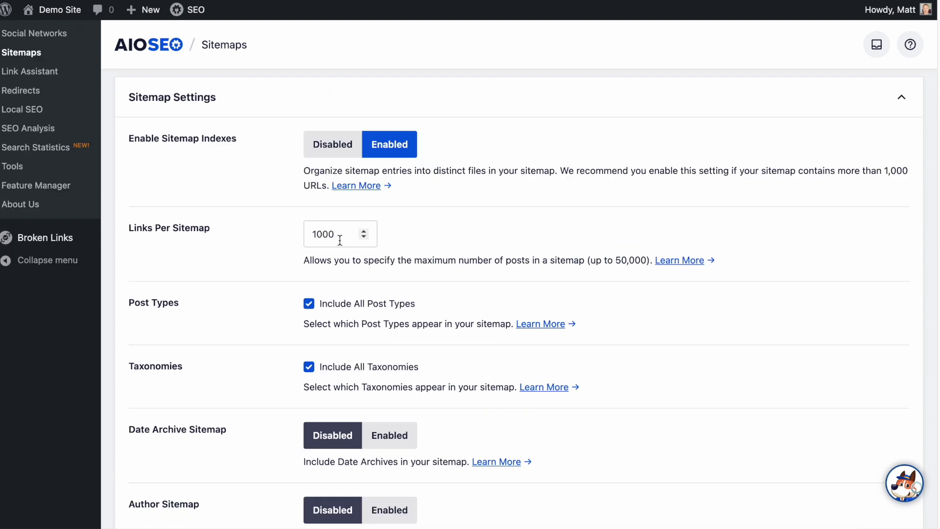
{"action": "double_click", "coordinate": [311, 234]}
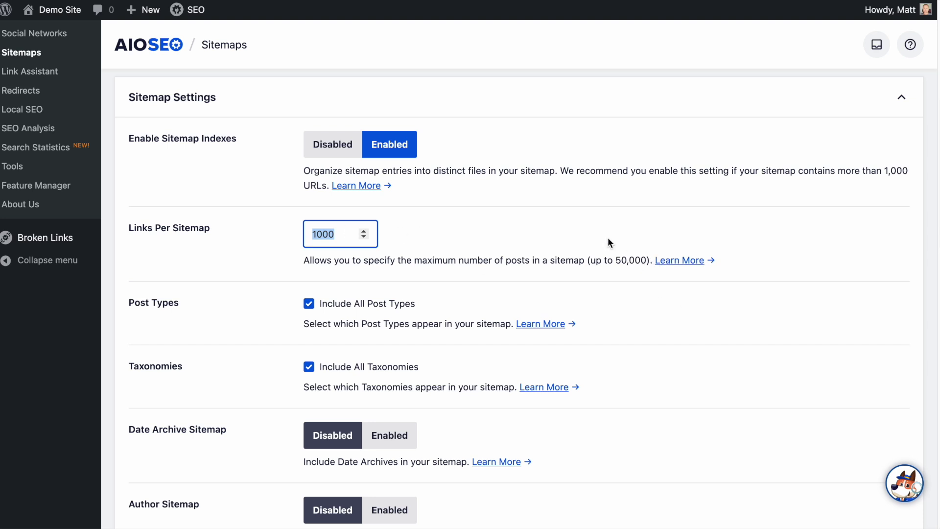
Step: Turn off Include All Post Types, toggle the Products post type off and on, and include all post types again
{"action": "scroll", "coordinate": [582, 230], "scroll_direction": "down", "scroll_amount": 5}
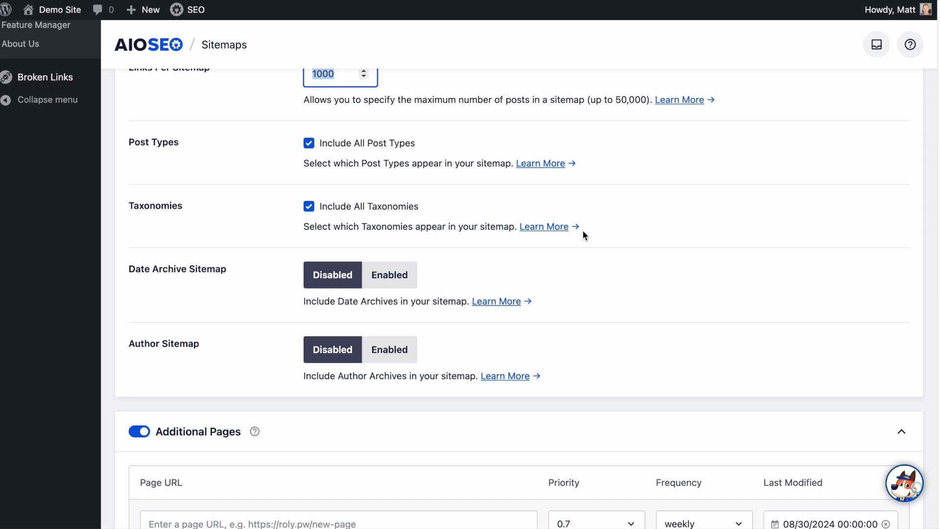
{"action": "left_click", "coordinate": [309, 144]}
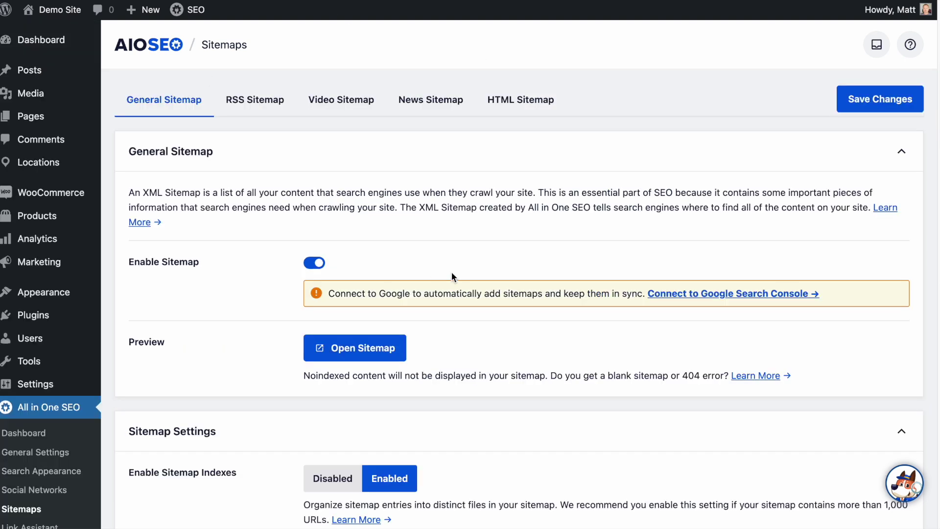
{"action": "scroll", "coordinate": [452, 272], "scroll_direction": "down", "scroll_amount": 10}
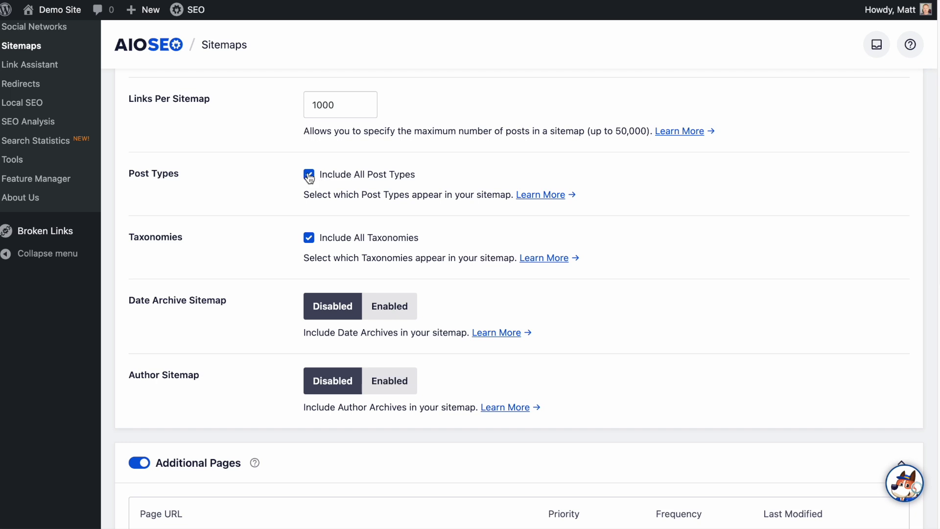
{"action": "left_click", "coordinate": [309, 176]}
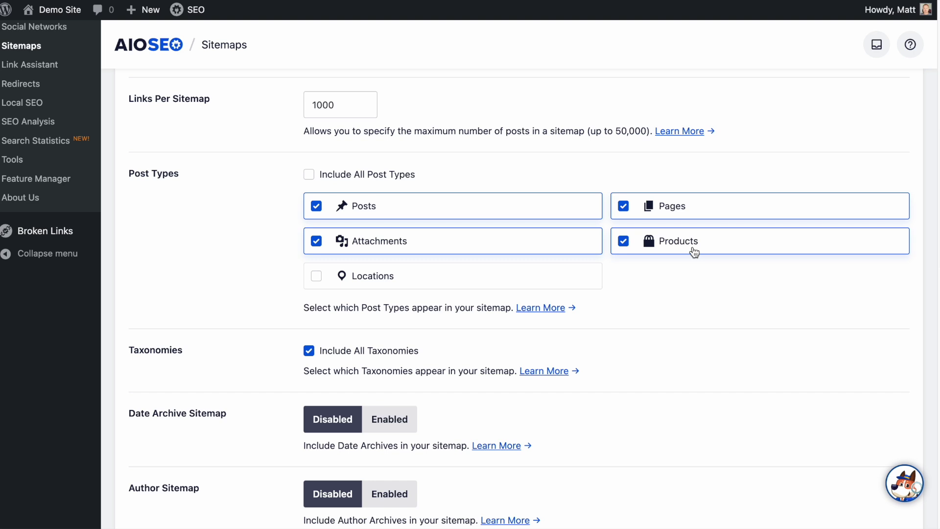
{"action": "left_click", "coordinate": [624, 242]}
{"action": "left_click", "coordinate": [625, 242]}
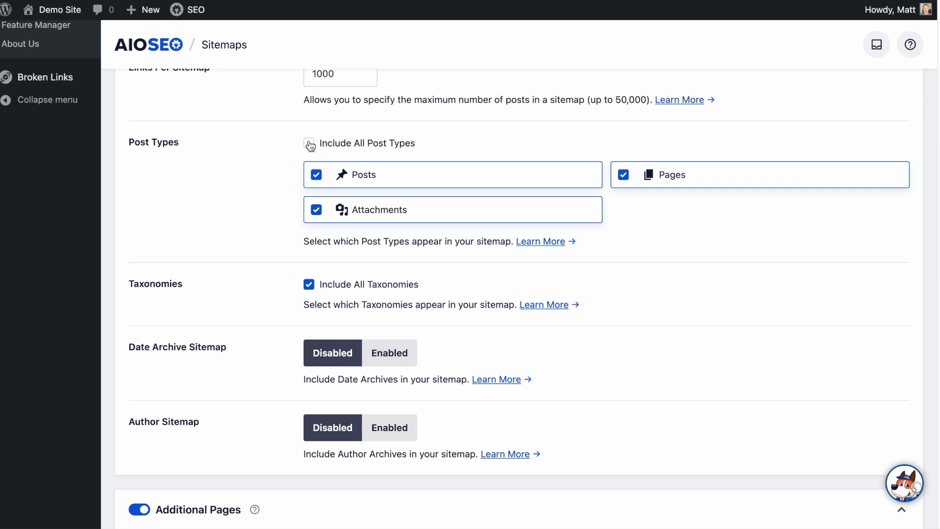
{"action": "left_click", "coordinate": [310, 144]}
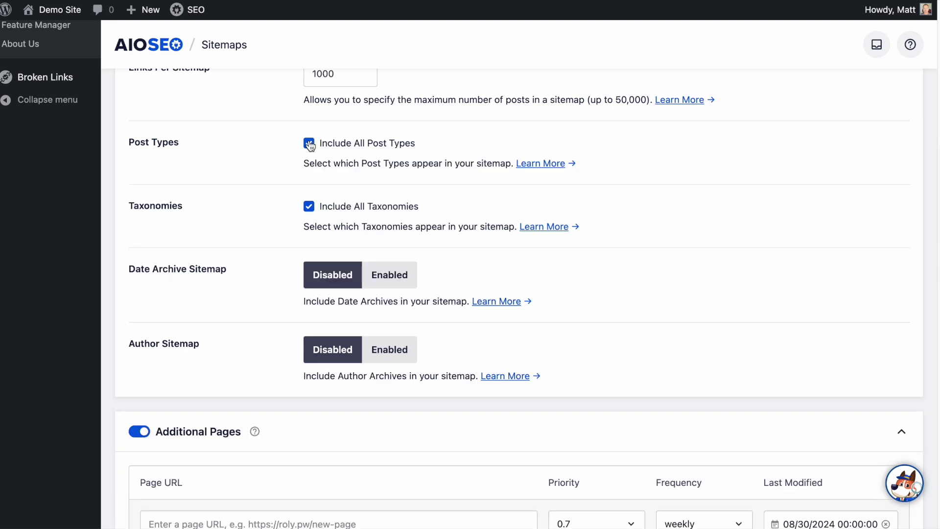
Step: Turn off Include All Taxonomies to list Categories and Tags individually, and turn it back on
{"action": "left_click", "coordinate": [309, 208]}
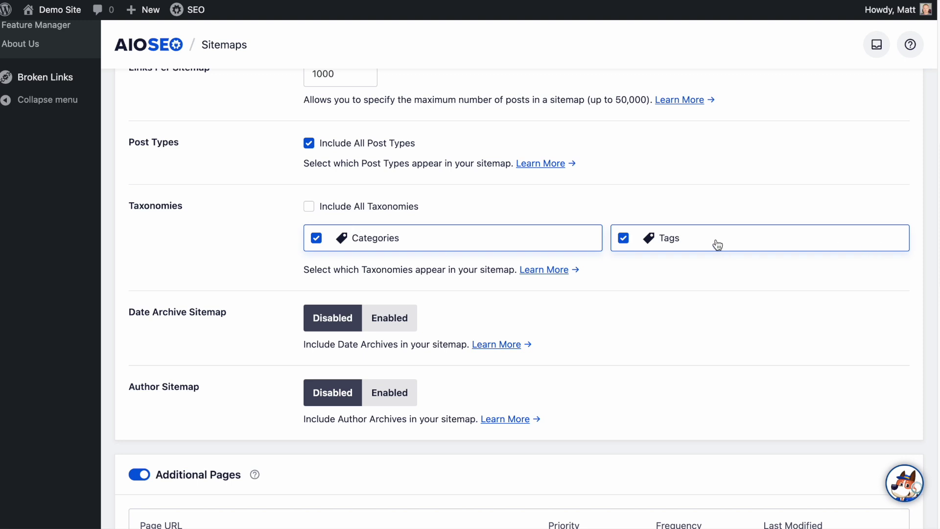
{"action": "left_click", "coordinate": [309, 209]}
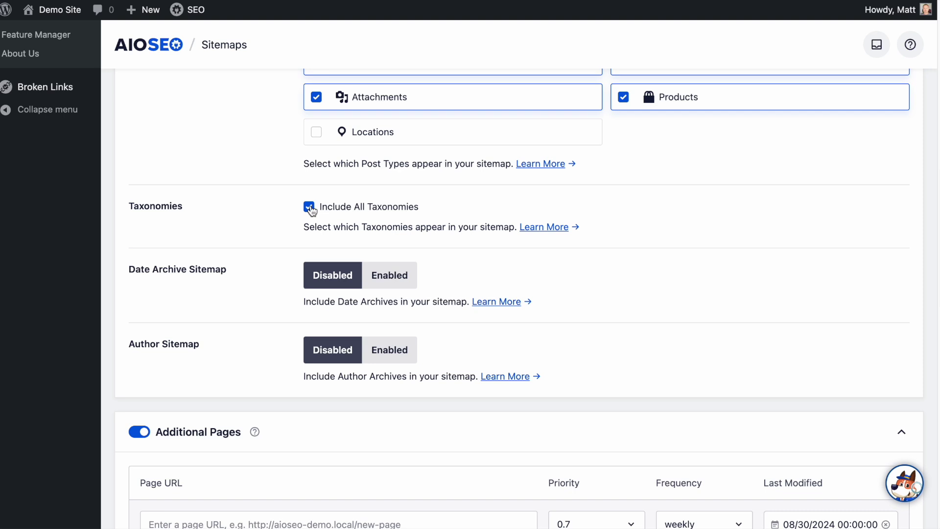
Step: Enable the Date Archive Sitemap and the Author Sitemap in turn, setting each back to Disabled
{"action": "left_click", "coordinate": [406, 276]}
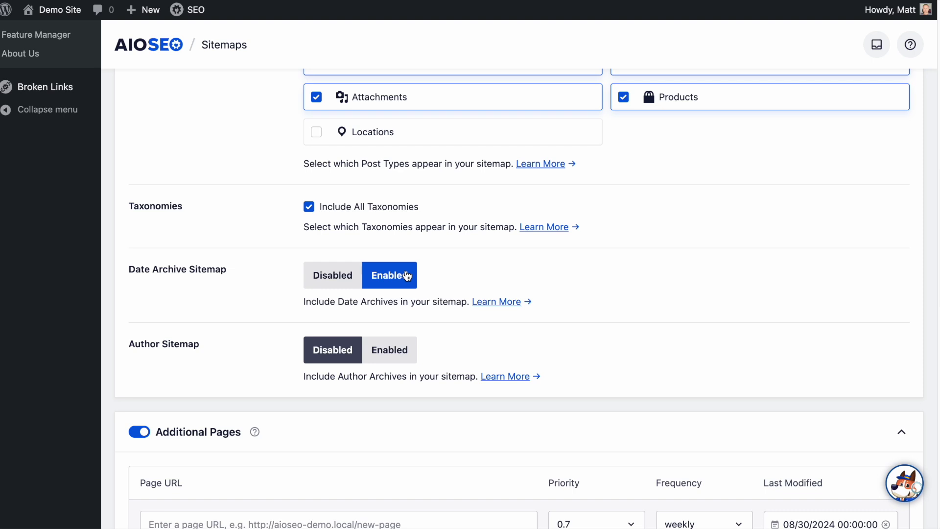
{"action": "left_click", "coordinate": [337, 283]}
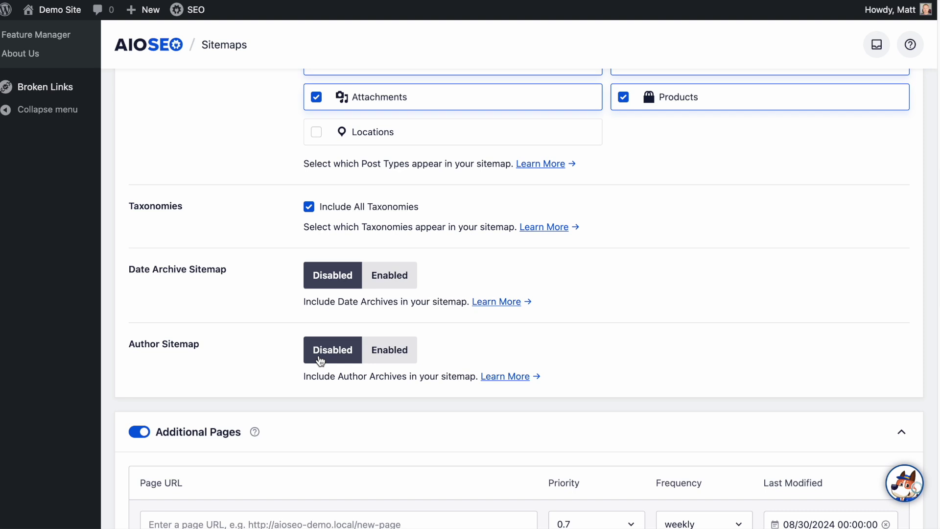
{"action": "left_click", "coordinate": [393, 359]}
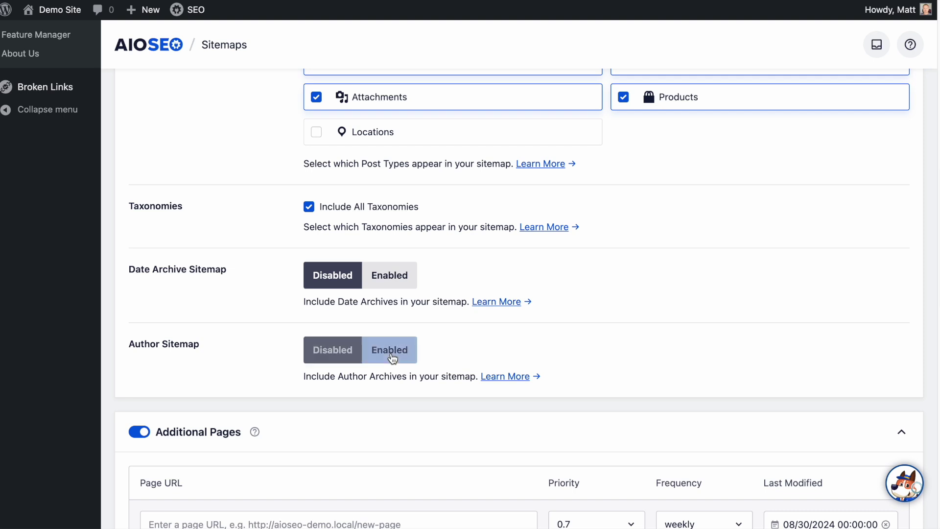
{"action": "left_click", "coordinate": [336, 356]}
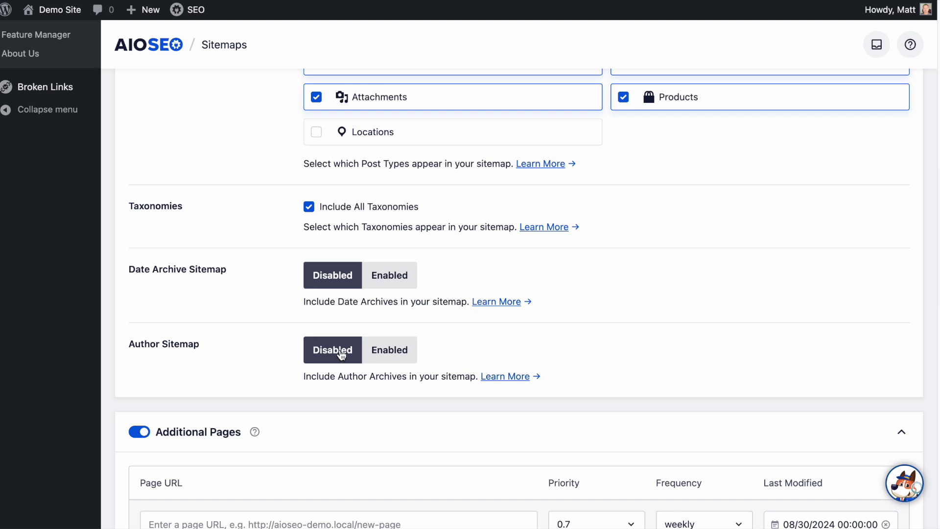
Step: Turn the Additional Pages section of the sitemap off and back on
{"action": "scroll", "coordinate": [463, 304], "scroll_direction": "down", "scroll_amount": 1}
{"action": "scroll", "coordinate": [463, 303], "scroll_direction": "down", "scroll_amount": 4}
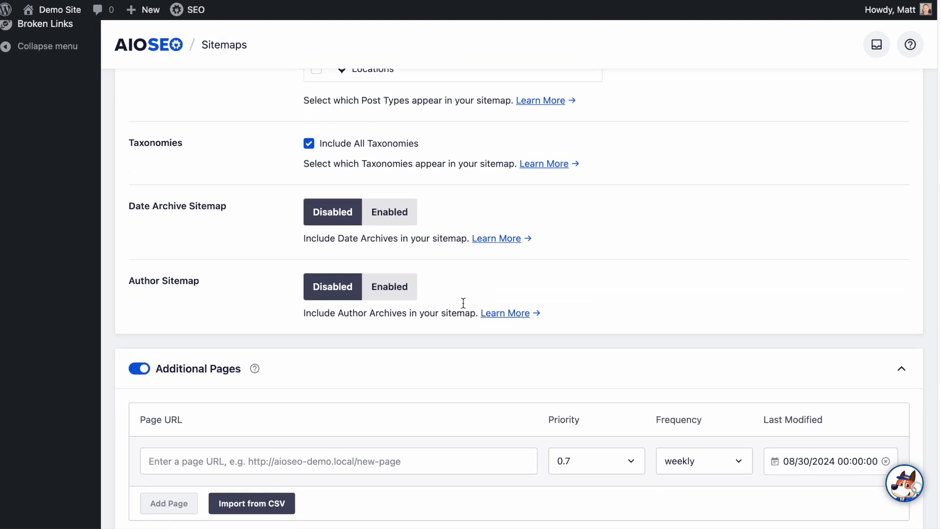
{"action": "scroll", "coordinate": [464, 304], "scroll_direction": "down", "scroll_amount": 1}
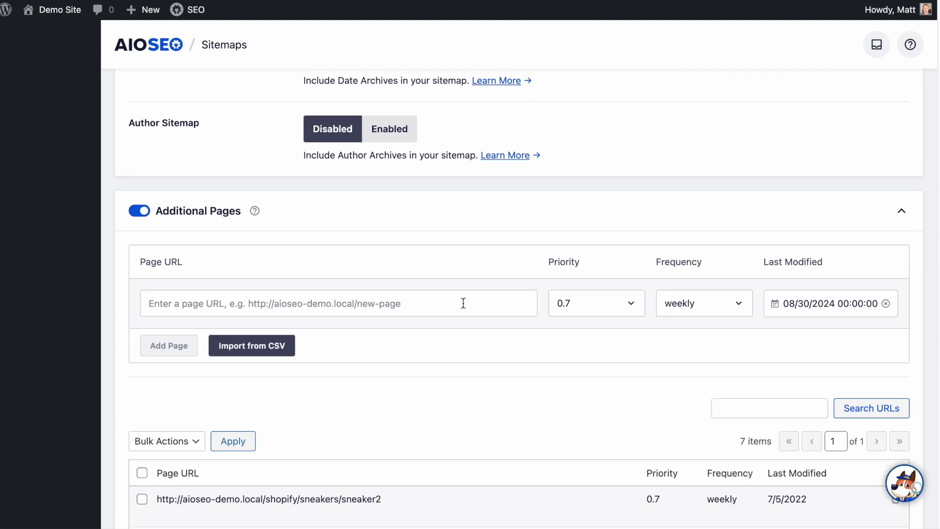
{"action": "left_click", "coordinate": [145, 212]}
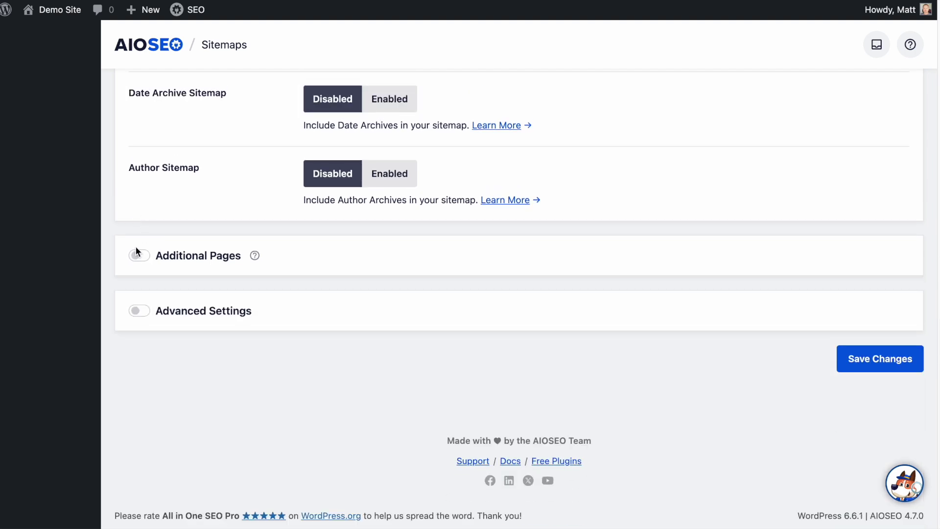
{"action": "left_click", "coordinate": [136, 250]}
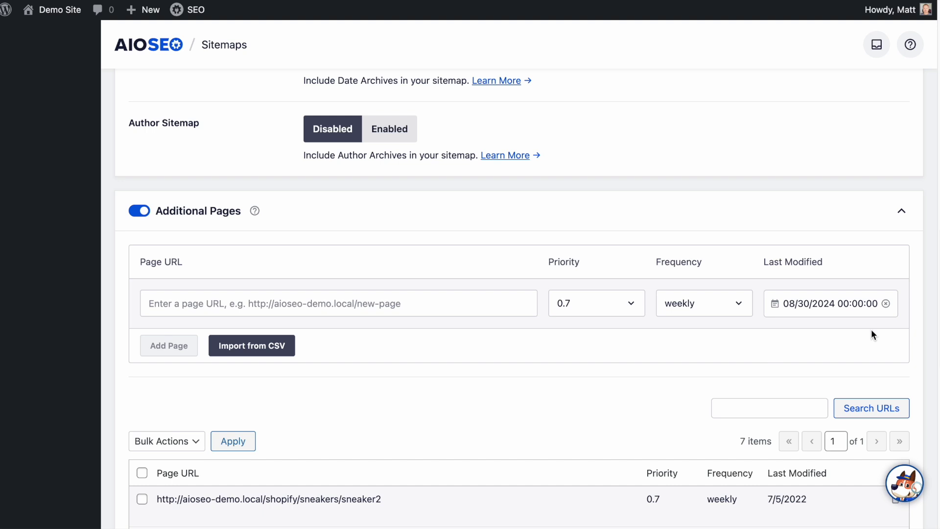
Step: Review the listed additional page URLs and the Page URL entry field for adding a page
{"action": "scroll", "coordinate": [932, 310], "scroll_direction": "down", "scroll_amount": 5}
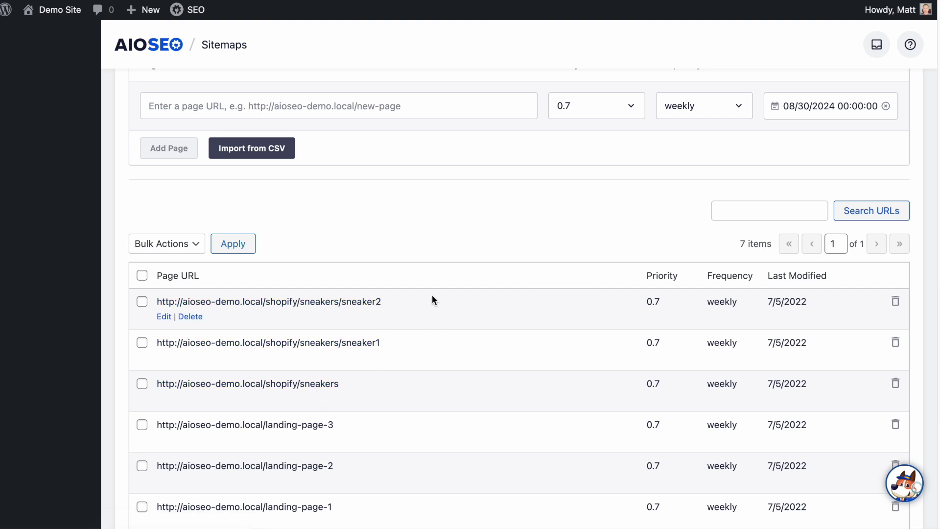
{"action": "scroll", "coordinate": [432, 297], "scroll_direction": "up", "scroll_amount": 3}
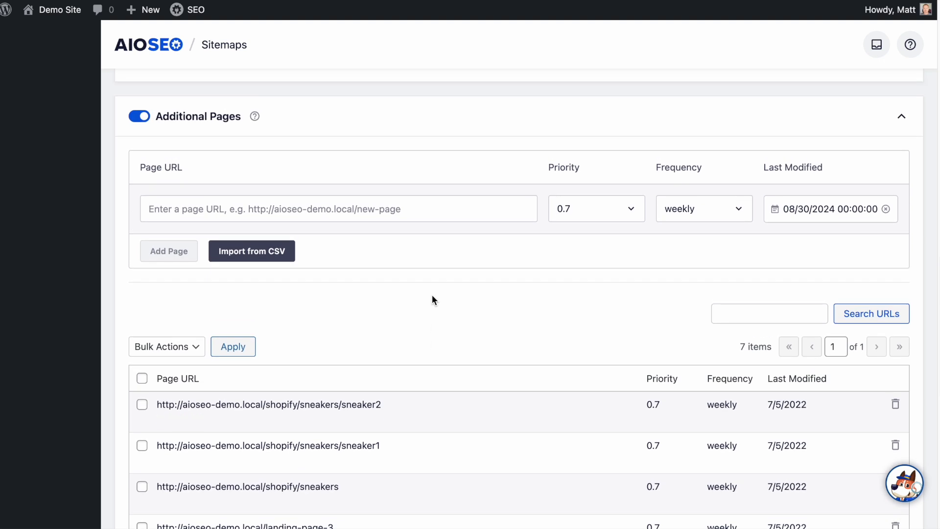
{"action": "left_click", "coordinate": [330, 209]}
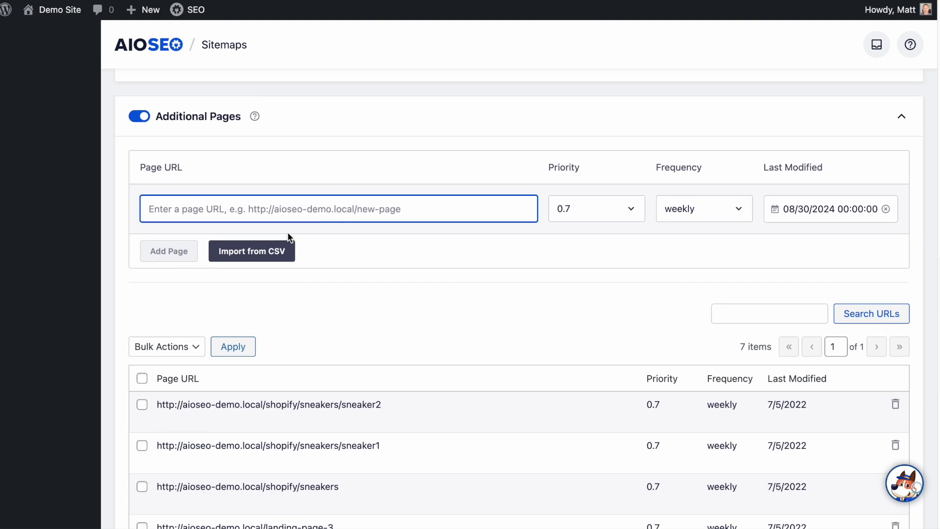
Step: Check the CSV import requirements for additional pages, close the import dialog, and look through the listed page URLs
{"action": "left_click", "coordinate": [260, 252]}
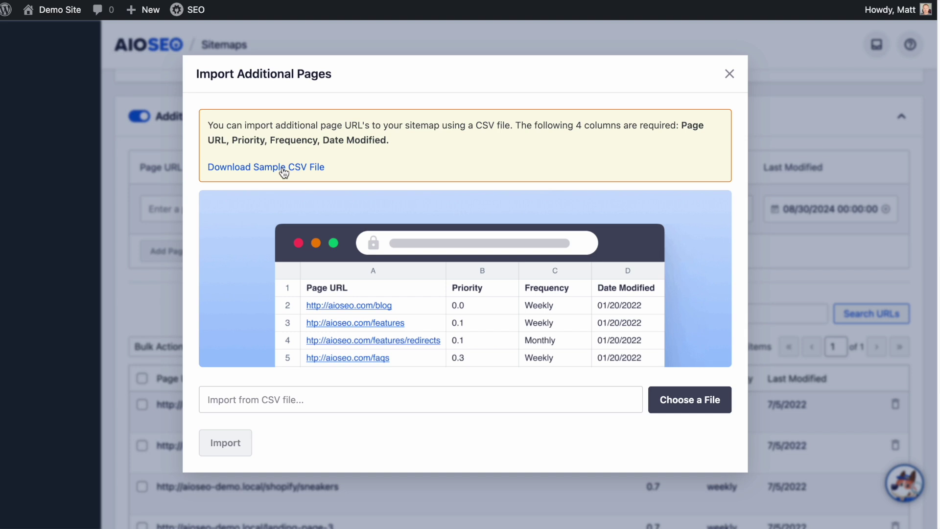
{"action": "left_click", "coordinate": [729, 75]}
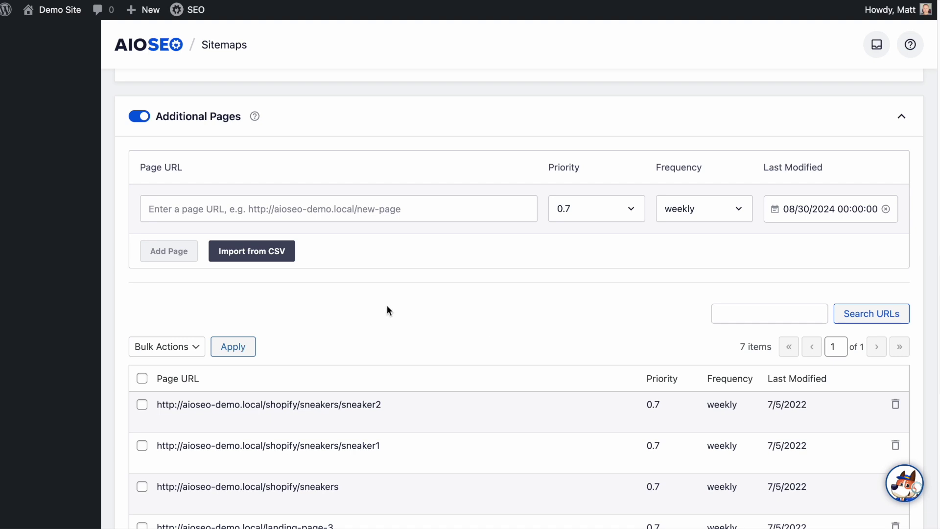
{"action": "scroll", "coordinate": [387, 309], "scroll_direction": "down", "scroll_amount": 5}
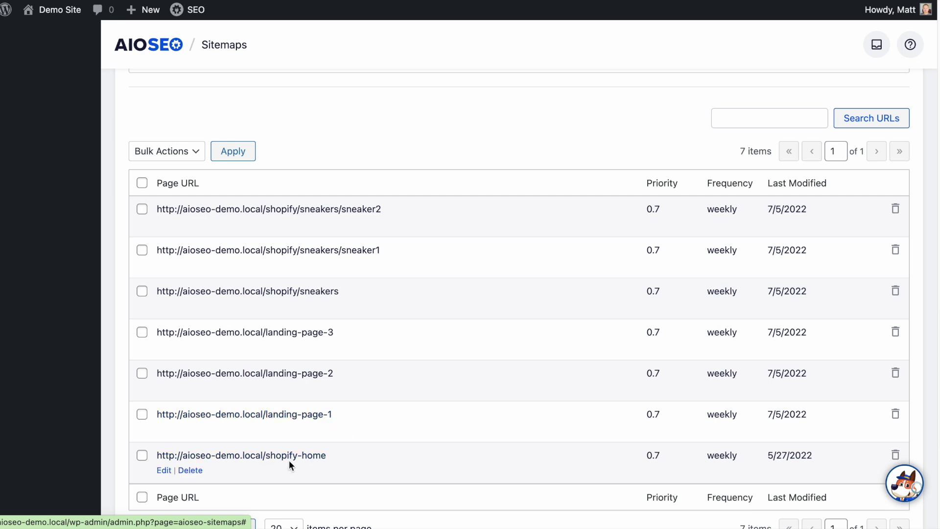
{"action": "scroll", "coordinate": [371, 323], "scroll_direction": "up", "scroll_amount": 5}
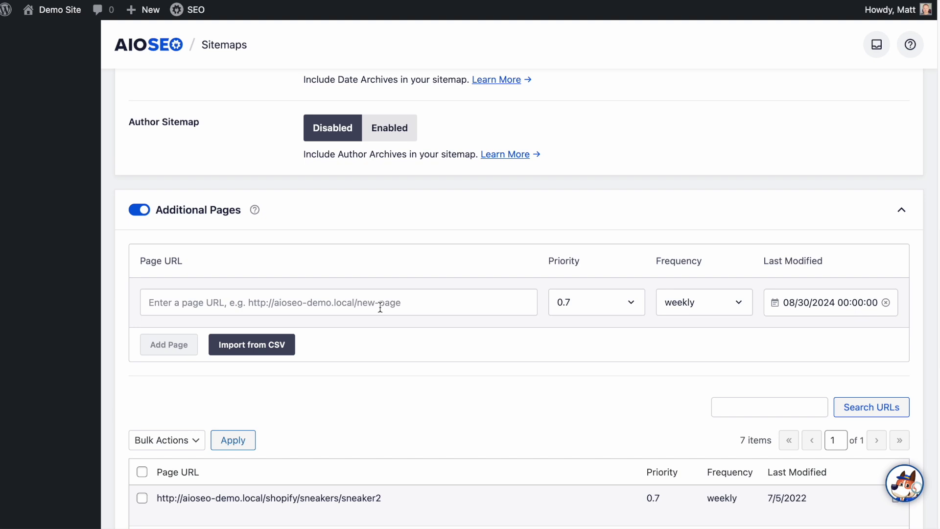
Step: Look over the remaining additional pages with Advanced Settings left off, and save the sitemap settings
{"action": "scroll", "coordinate": [421, 311], "scroll_direction": "down", "scroll_amount": 10}
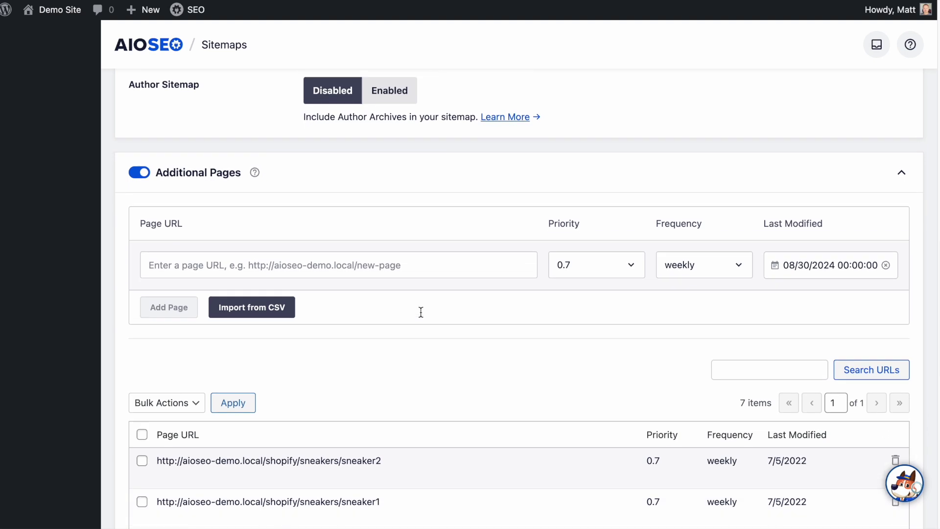
{"action": "scroll", "coordinate": [421, 312], "scroll_direction": "down", "scroll_amount": 2}
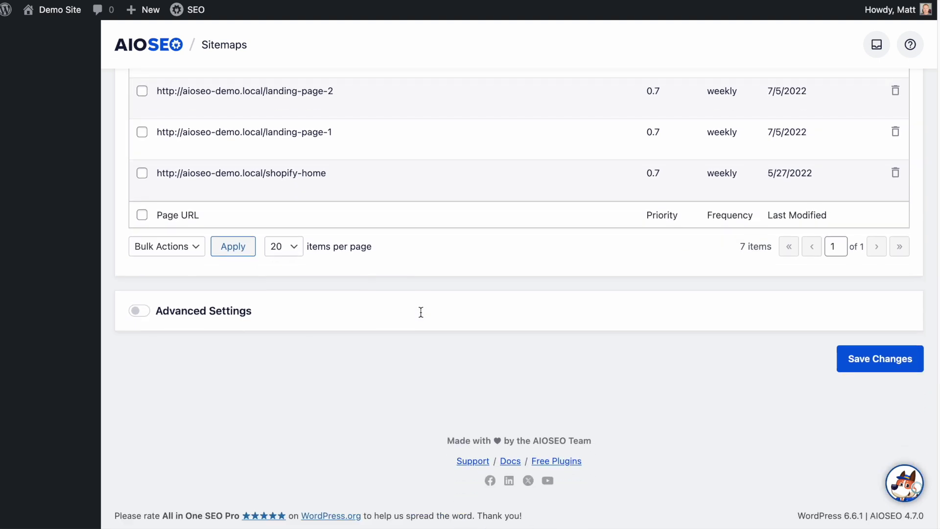
{"action": "left_click", "coordinate": [880, 359]}
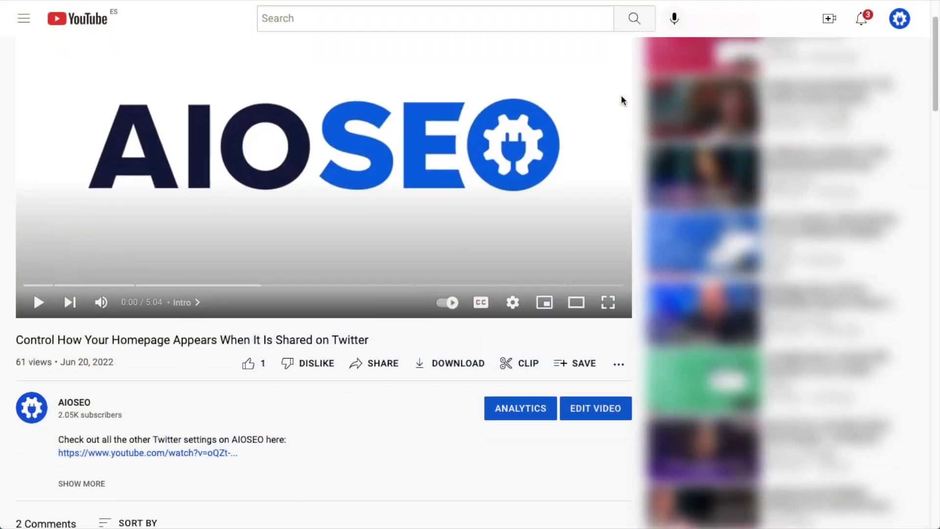
Step: Switch to the AIOSEO YouTube video about how the homepage appears on Twitter, expand its full description and read through it
{"action": "scroll", "coordinate": [622, 98], "scroll_direction": "down", "scroll_amount": 1}
{"action": "scroll", "coordinate": [622, 100], "scroll_direction": "down", "scroll_amount": 2}
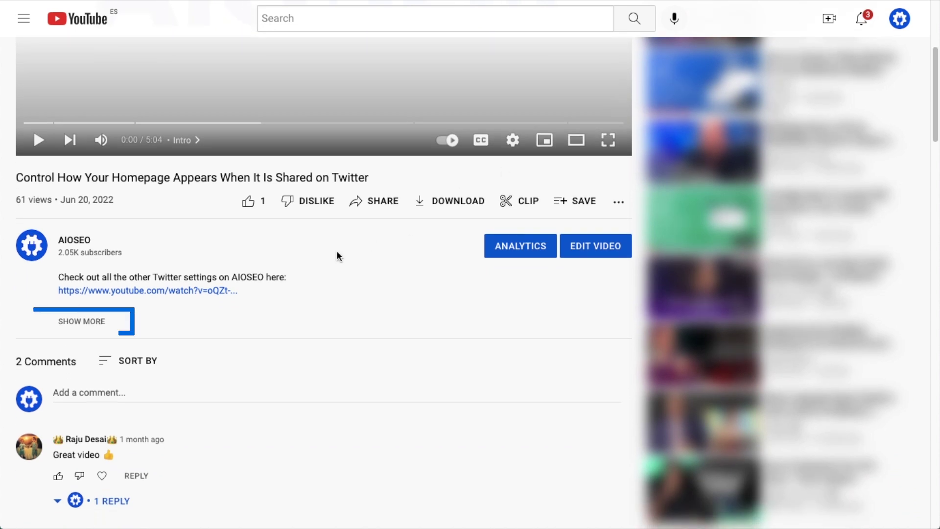
{"action": "left_click", "coordinate": [89, 321]}
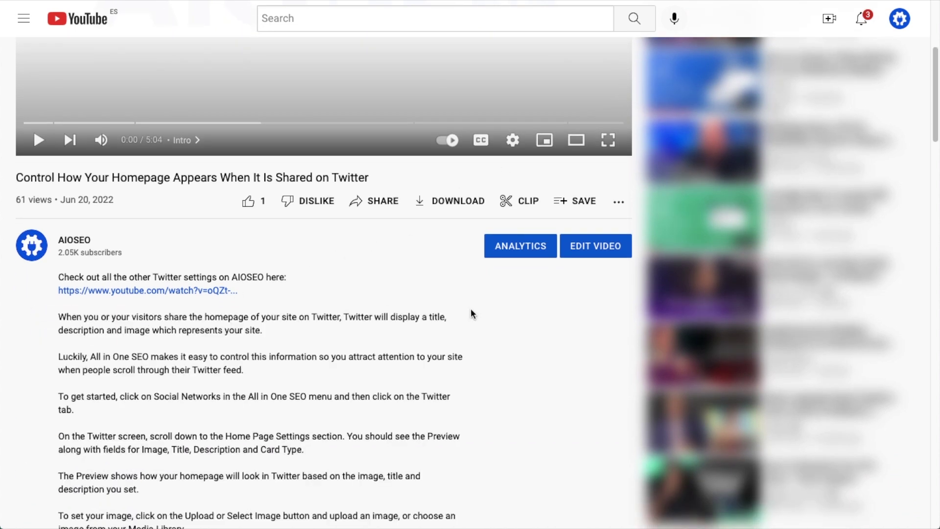
{"action": "scroll", "coordinate": [523, 313], "scroll_direction": "down", "scroll_amount": 7}
{"action": "scroll", "coordinate": [522, 313], "scroll_direction": "down", "scroll_amount": 15}
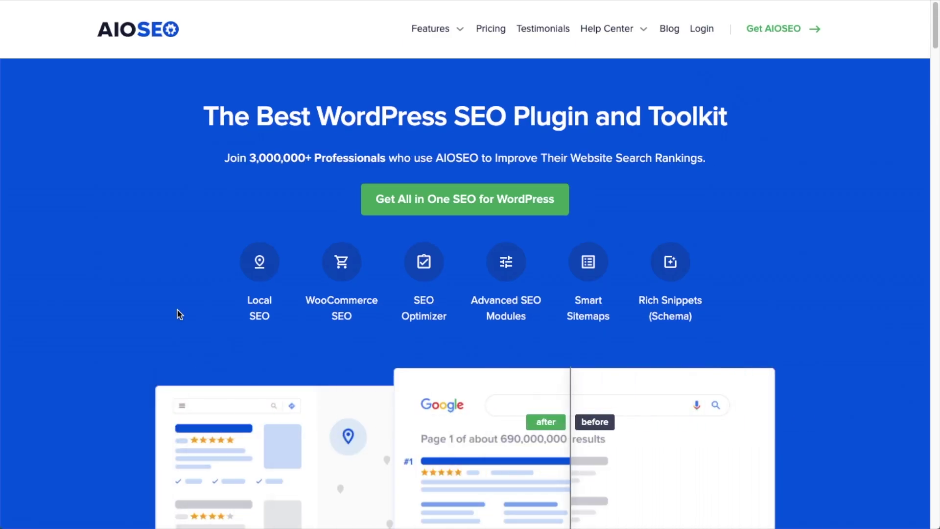
Step: Switch to the AIOSEO website and follow the homepage offer to get All in One SEO for WordPress
{"action": "left_click", "coordinate": [447, 198]}
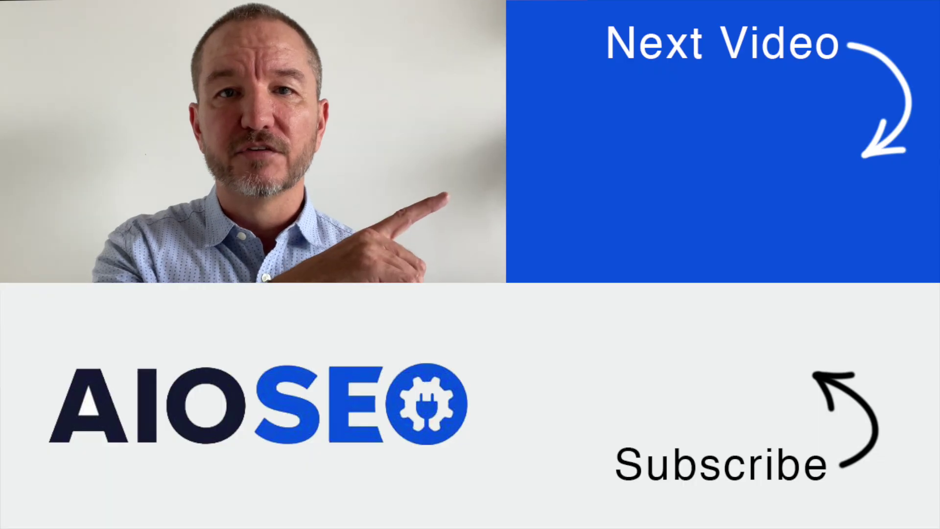